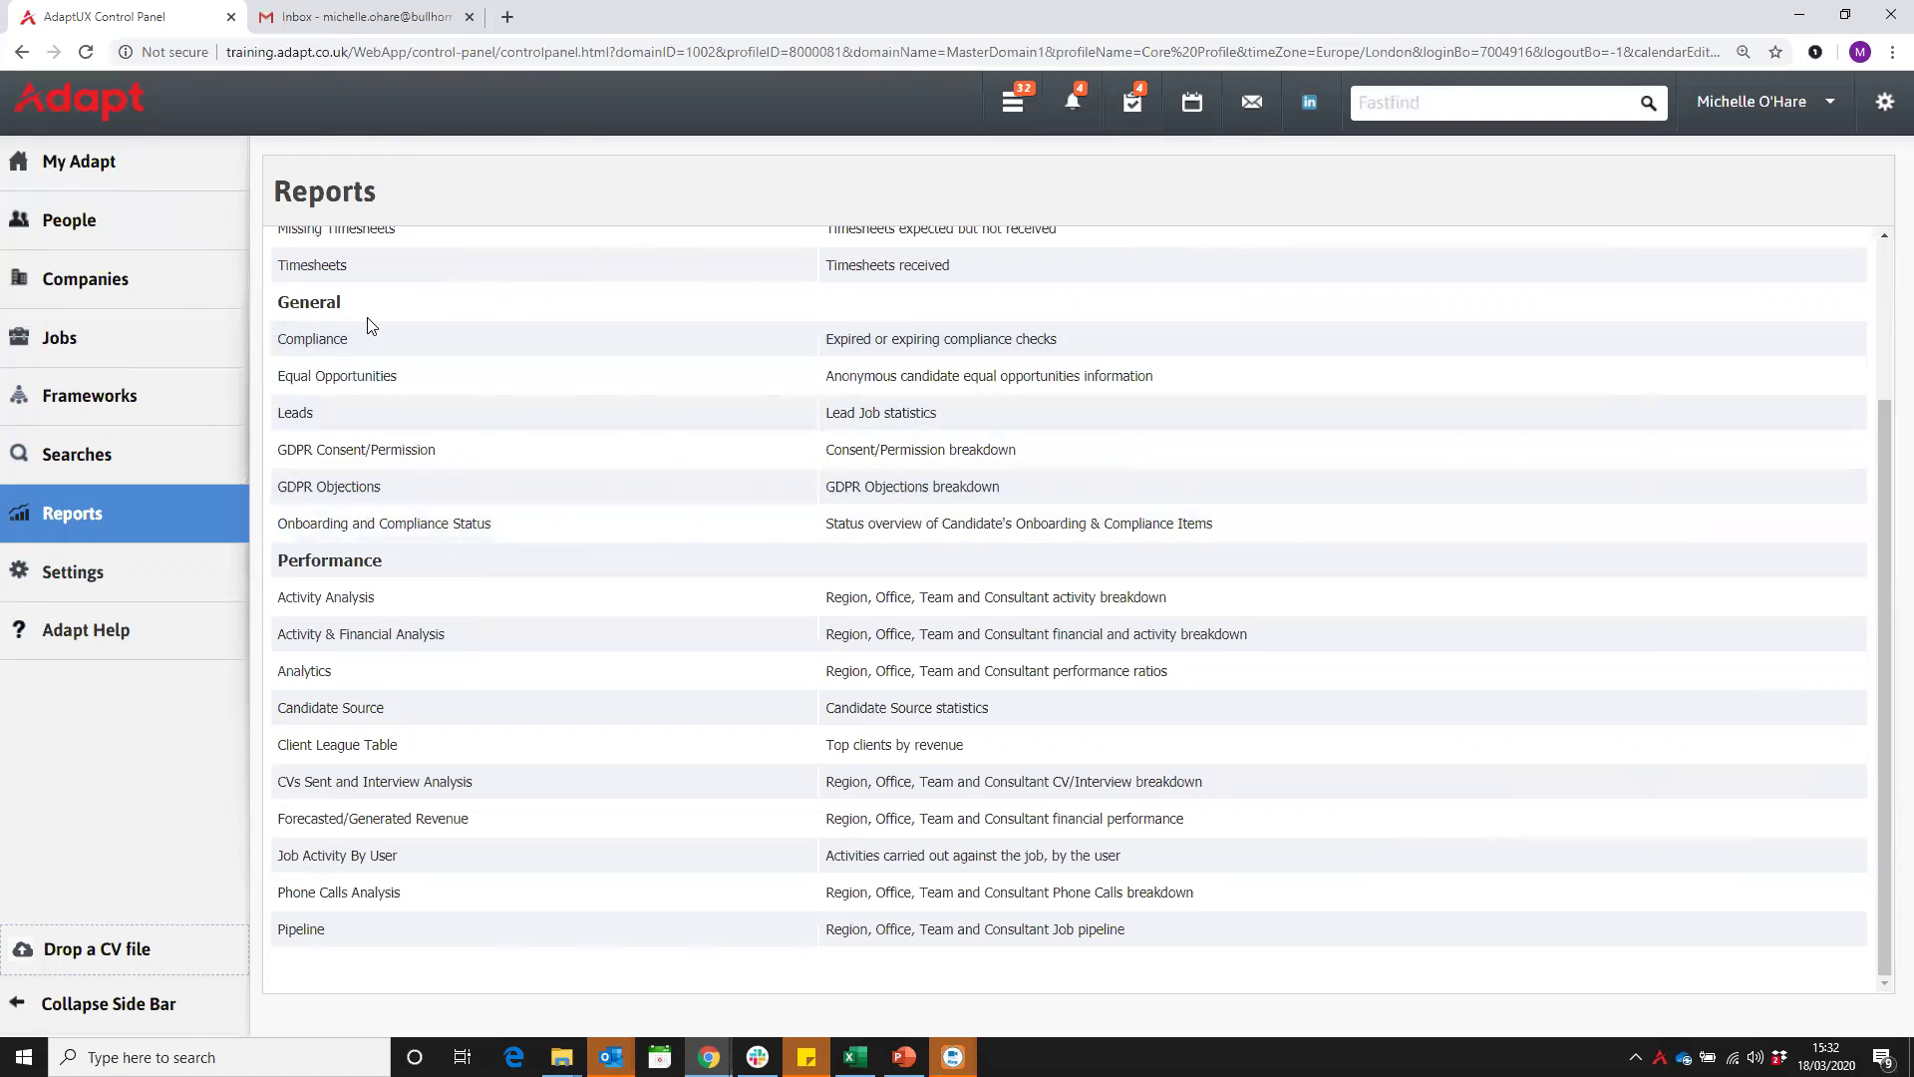
Open the Compliance report from the General group and enlarge its criteria window so every field is in view.
{"action": "left_click", "coordinate": [327, 341]}
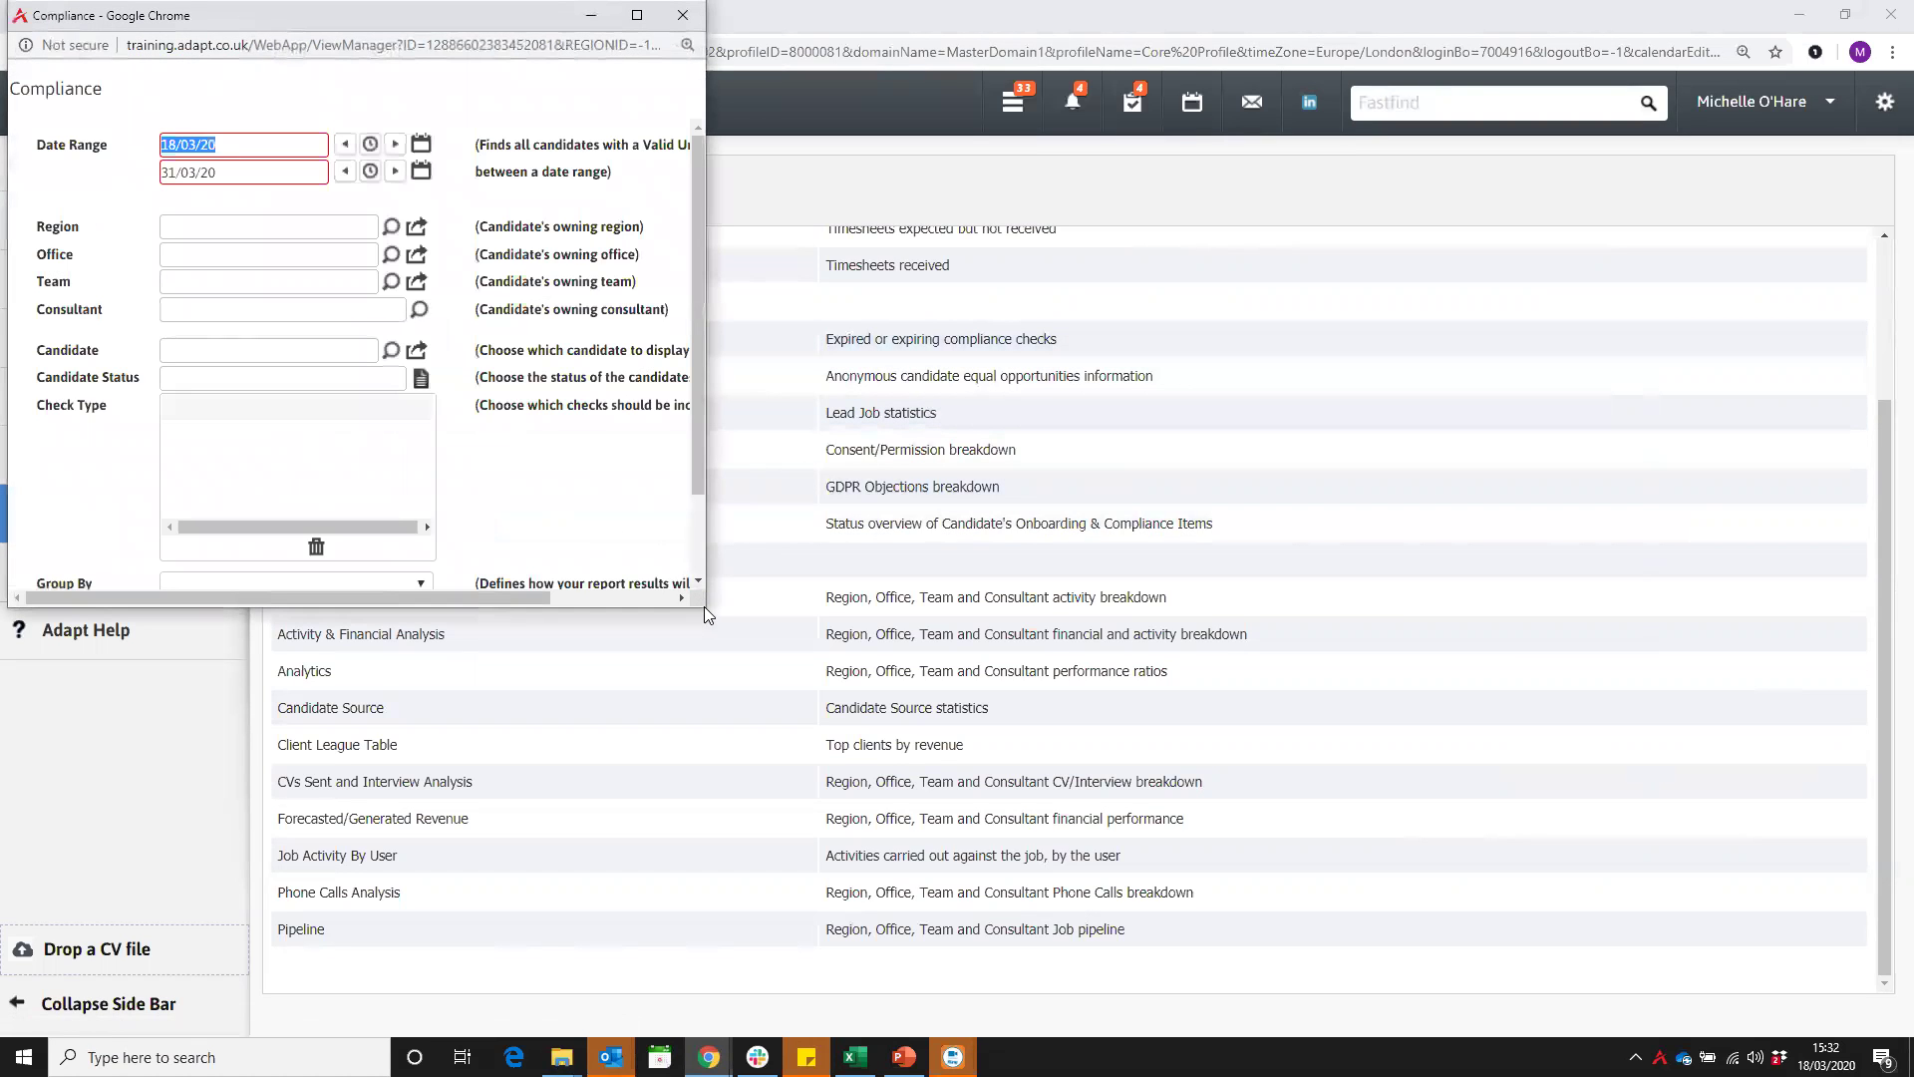
{"action": "left_click_drag", "start_coordinate": [704, 611], "coordinate": [1097, 707]}
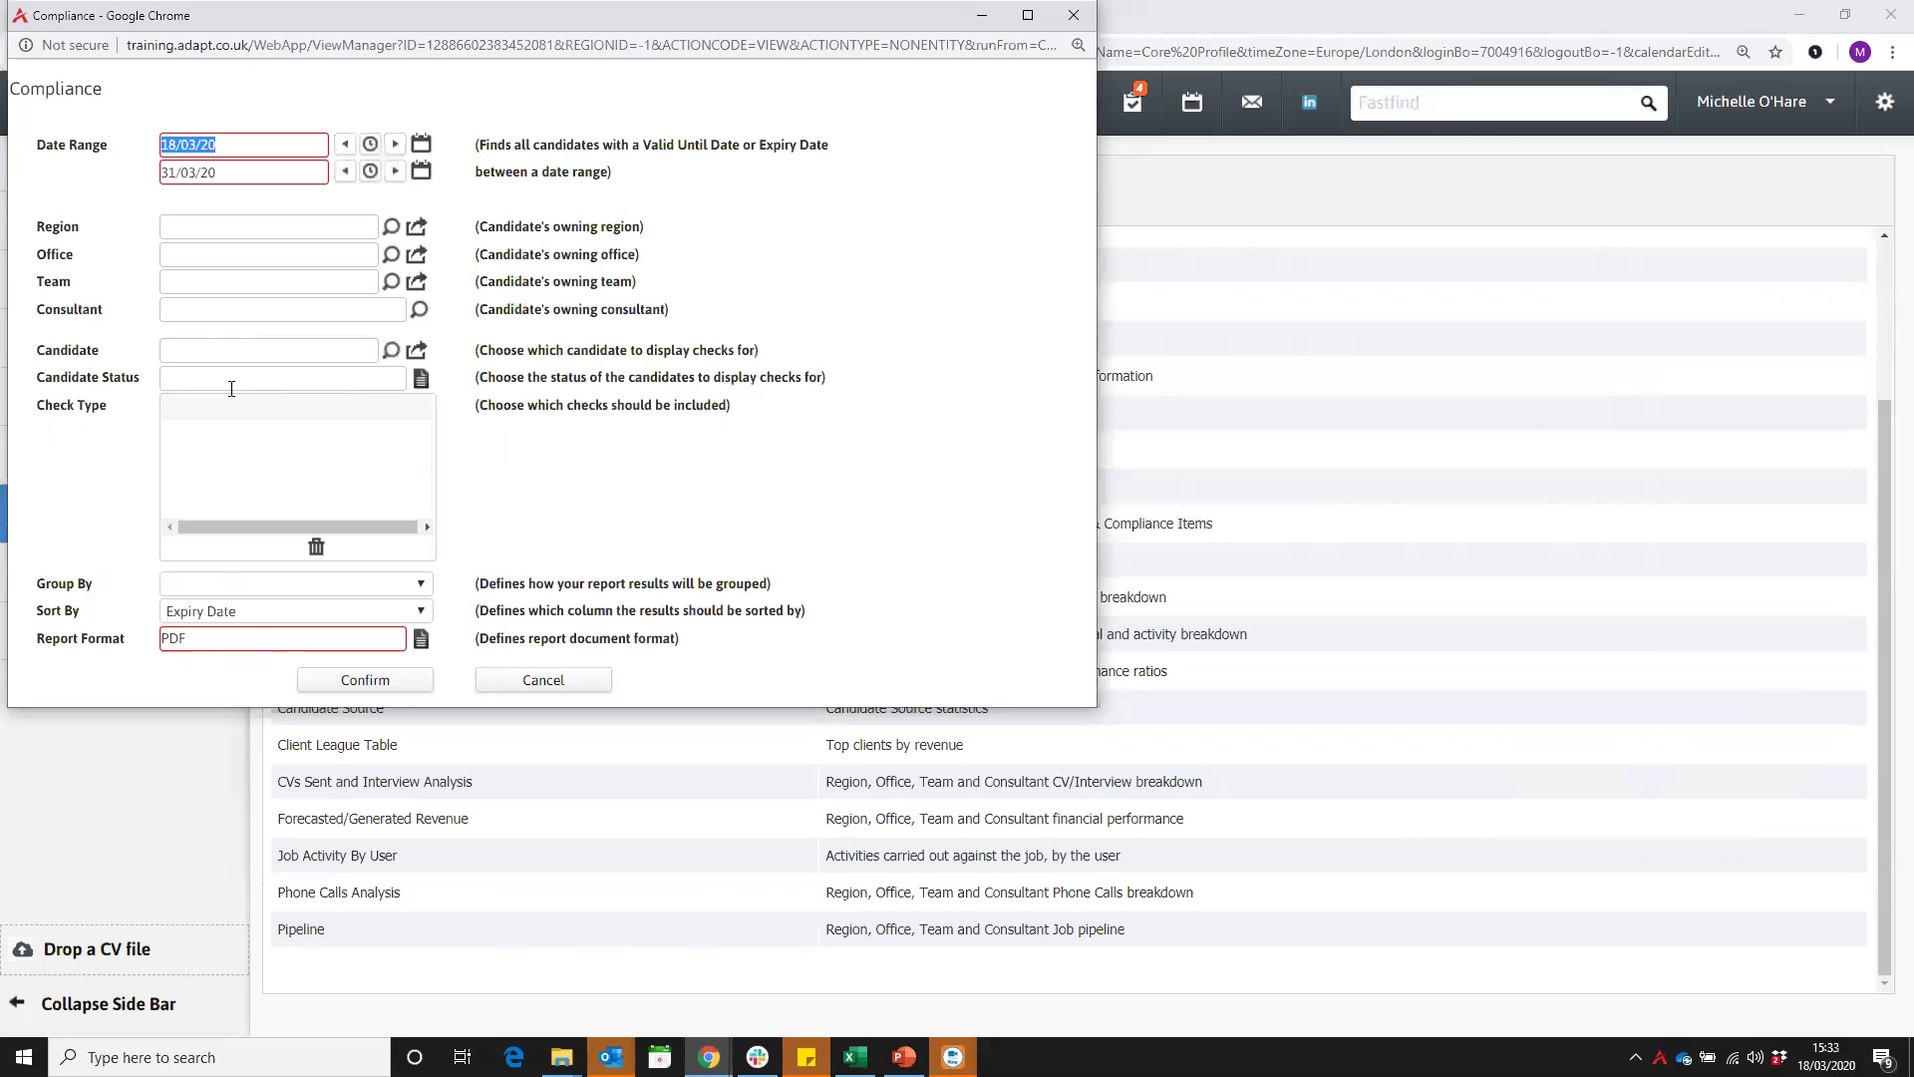
Look through the available Candidate Status options and close the list without choosing one.
{"action": "left_click", "coordinate": [228, 351]}
{"action": "left_click", "coordinate": [421, 378]}
{"action": "scroll", "coordinate": [952, 383], "scroll_direction": "down", "scroll_amount": 2}
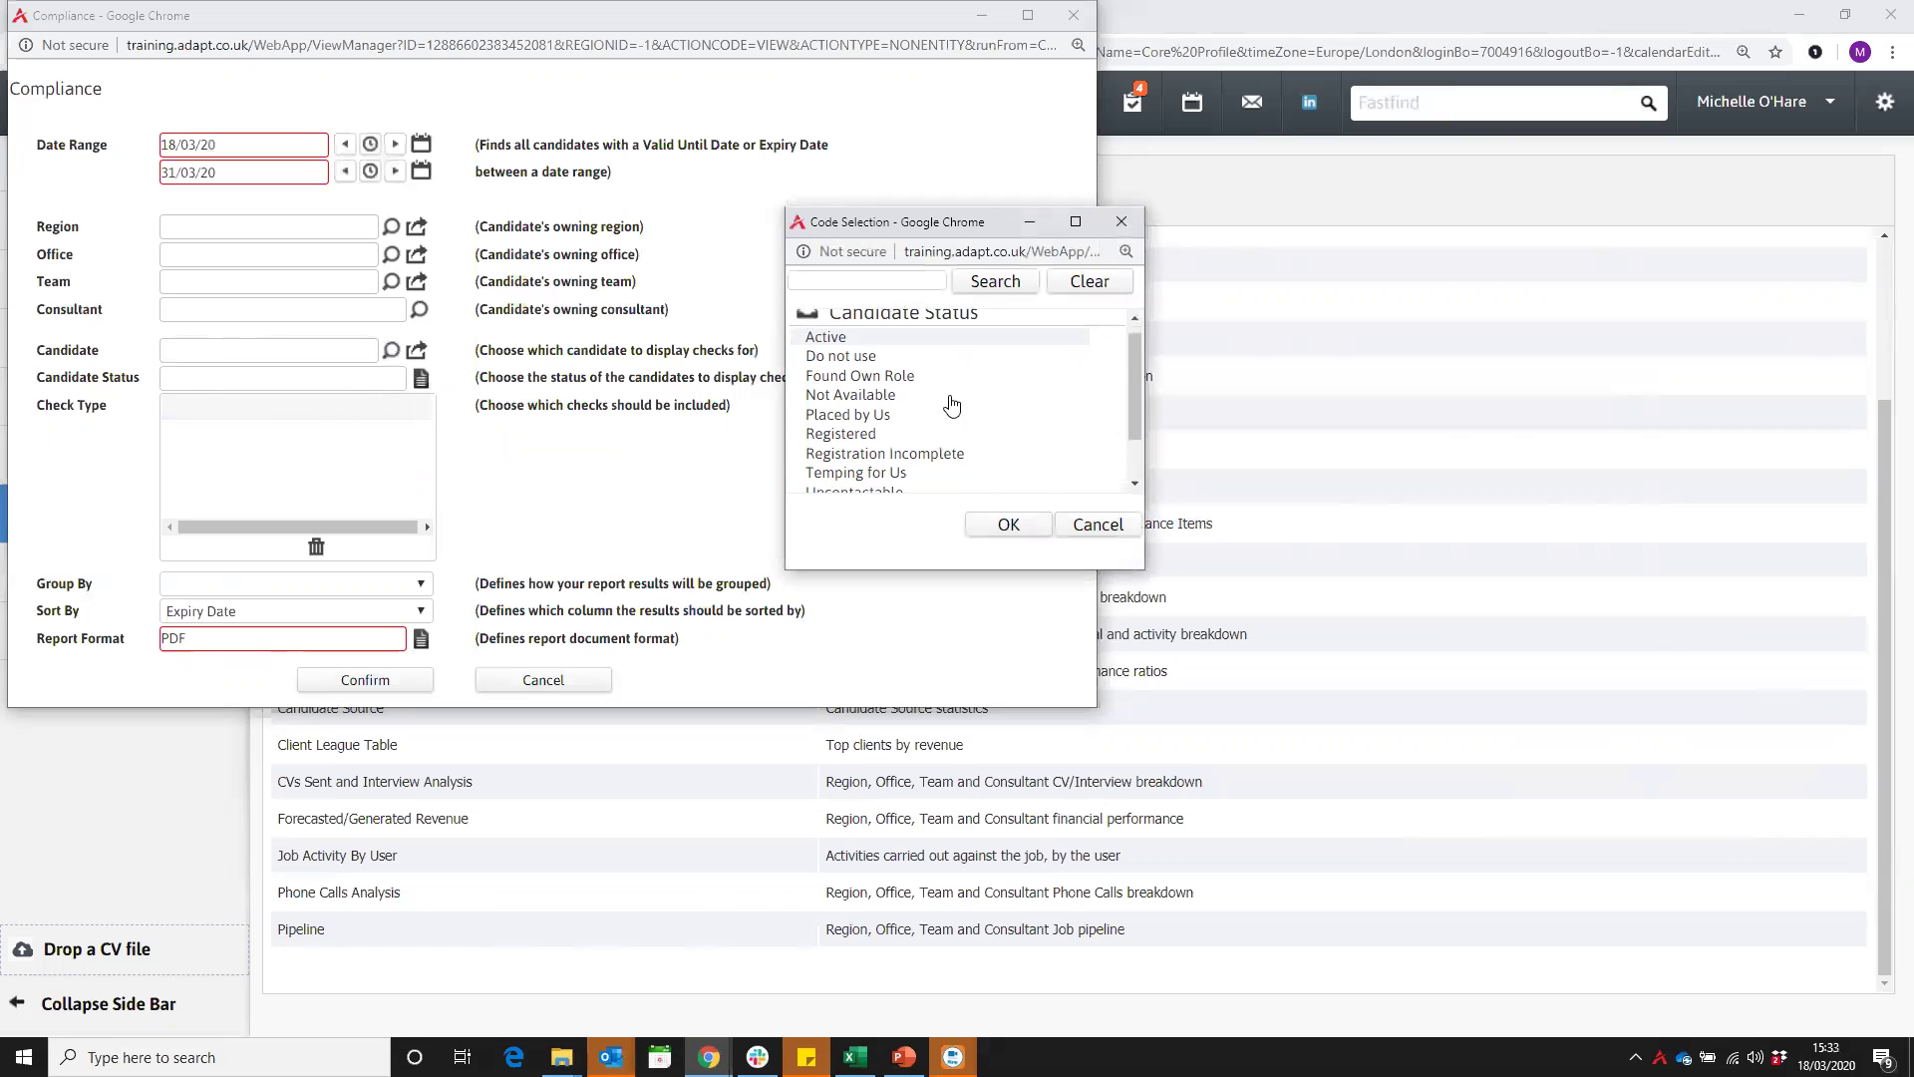
{"action": "scroll", "coordinate": [940, 380], "scroll_direction": "up", "scroll_amount": 2}
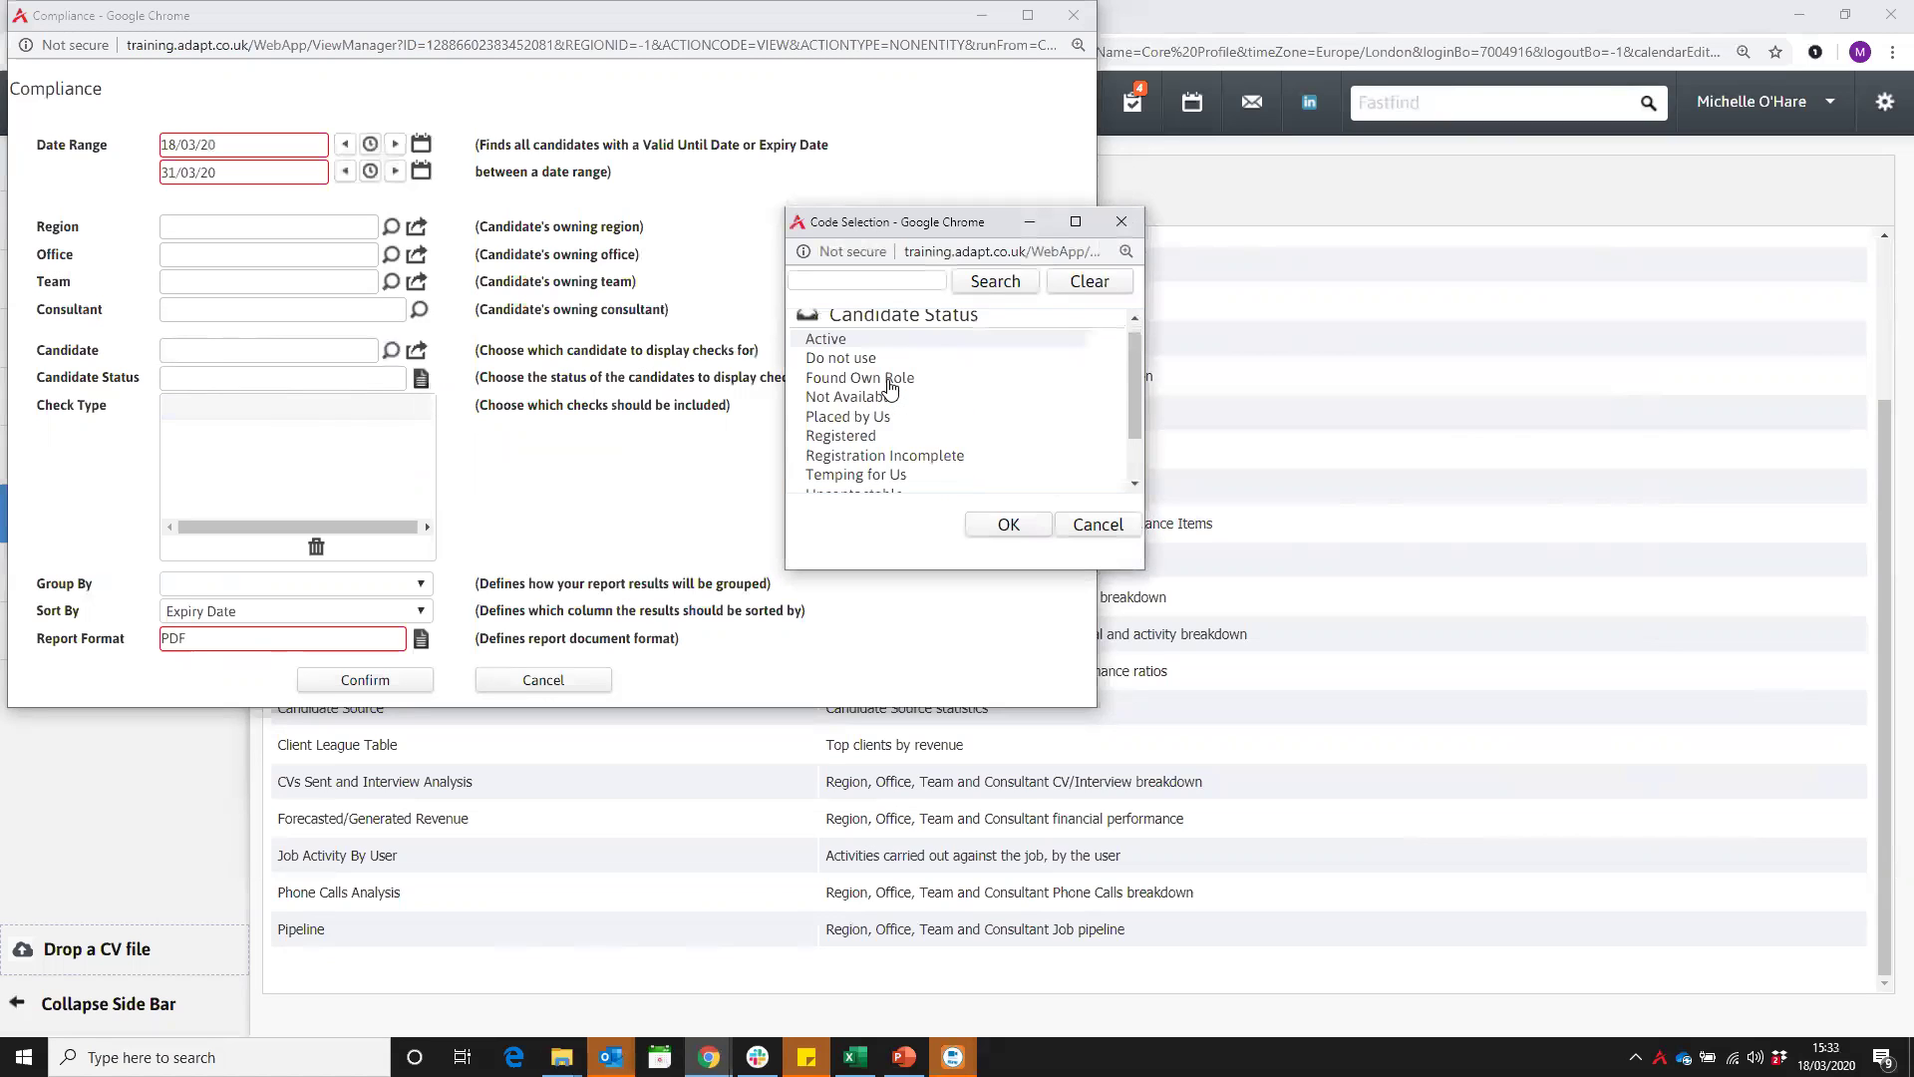
{"action": "left_click", "coordinate": [1121, 219]}
Examine the available compliance check types, such as DBS and Forklift Licence, and close the list without adding any.
{"action": "left_click", "coordinate": [250, 411]}
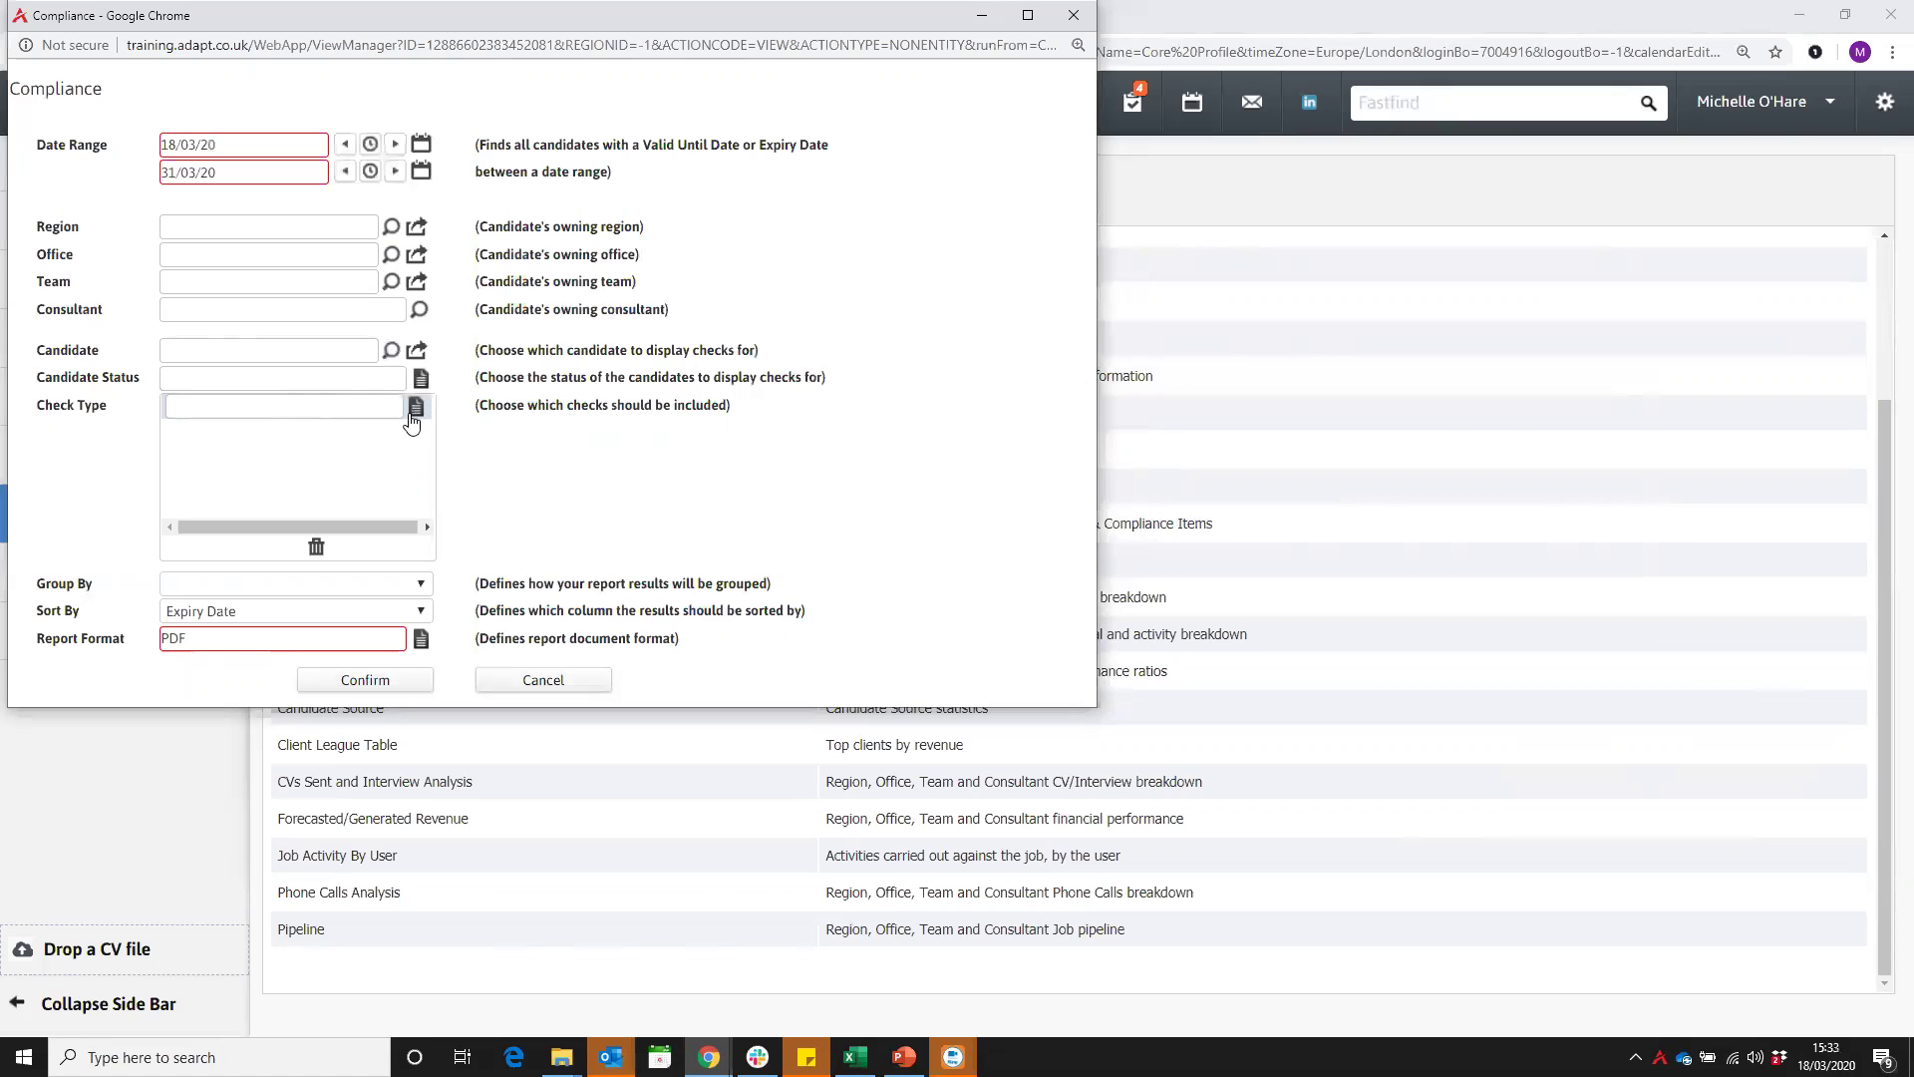
{"action": "left_click", "coordinate": [412, 417]}
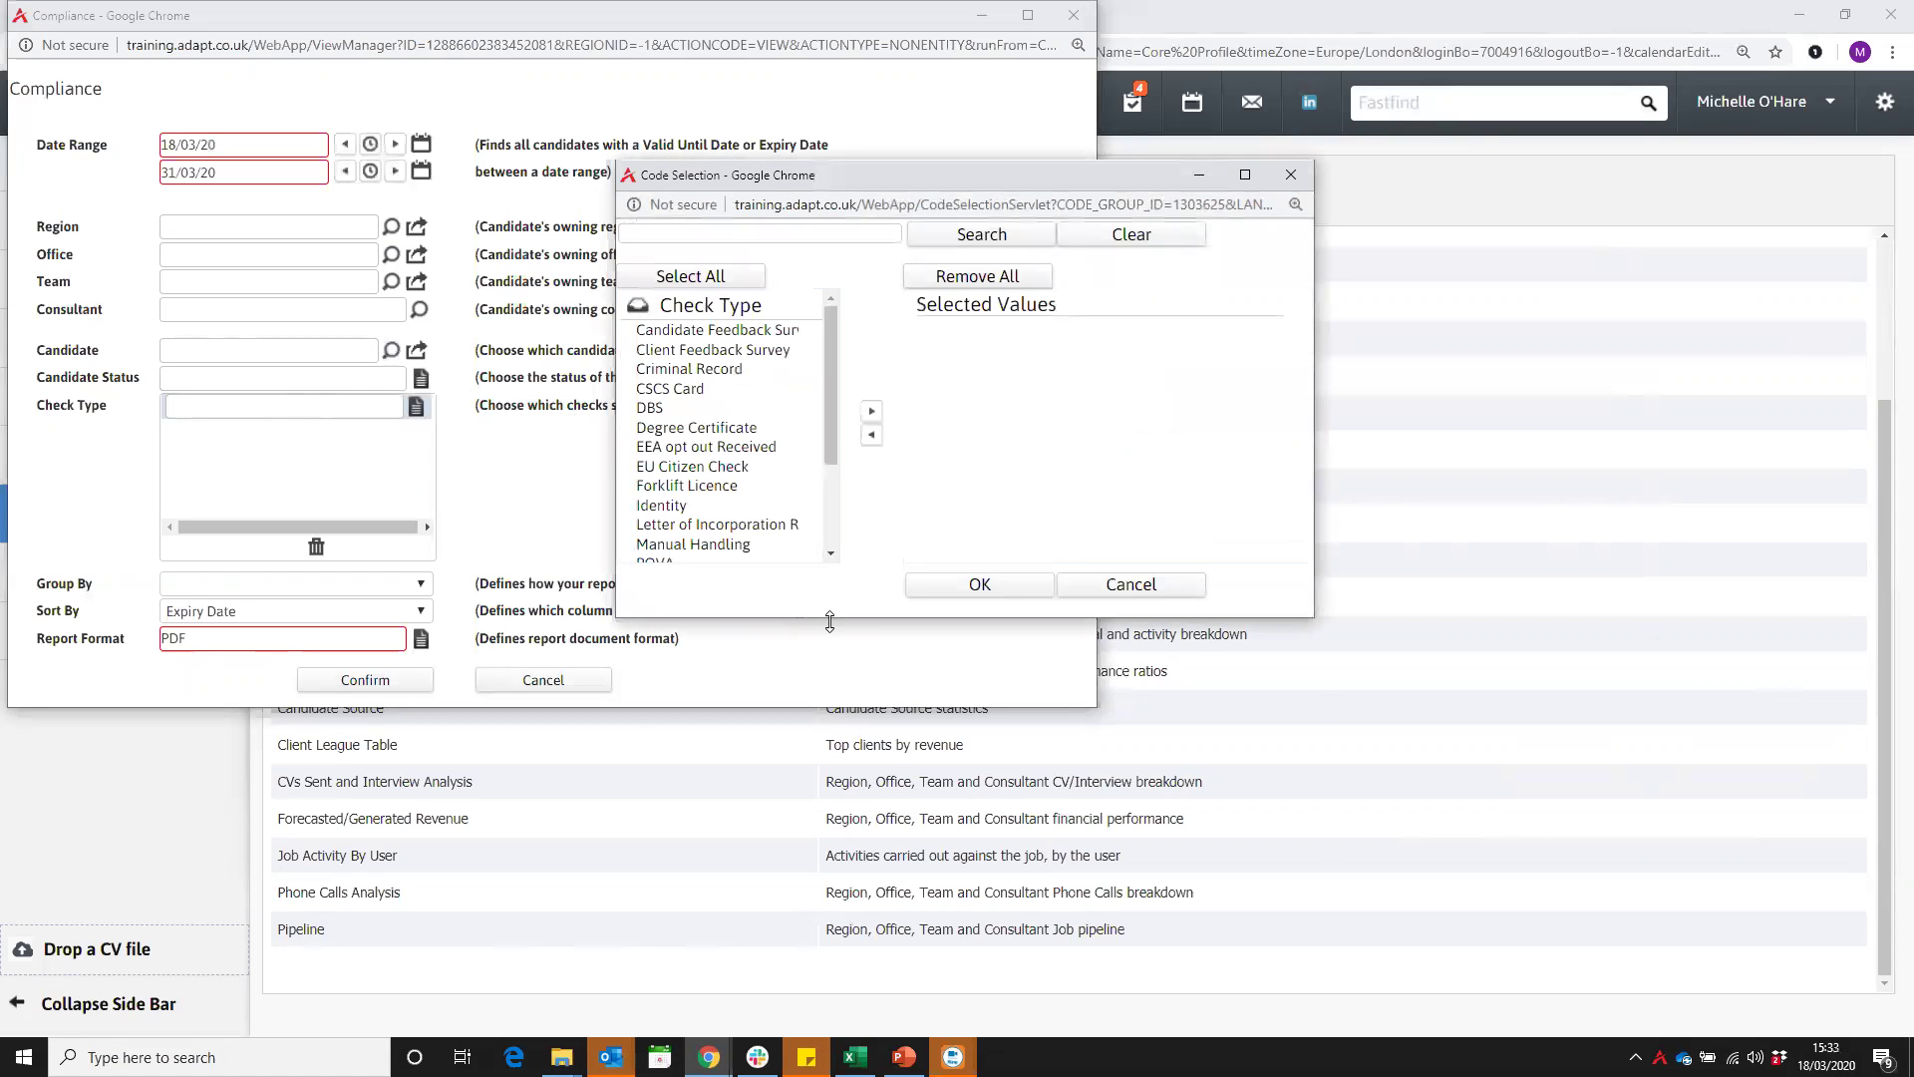
{"action": "left_click_drag", "start_coordinate": [829, 622], "coordinate": [828, 868]}
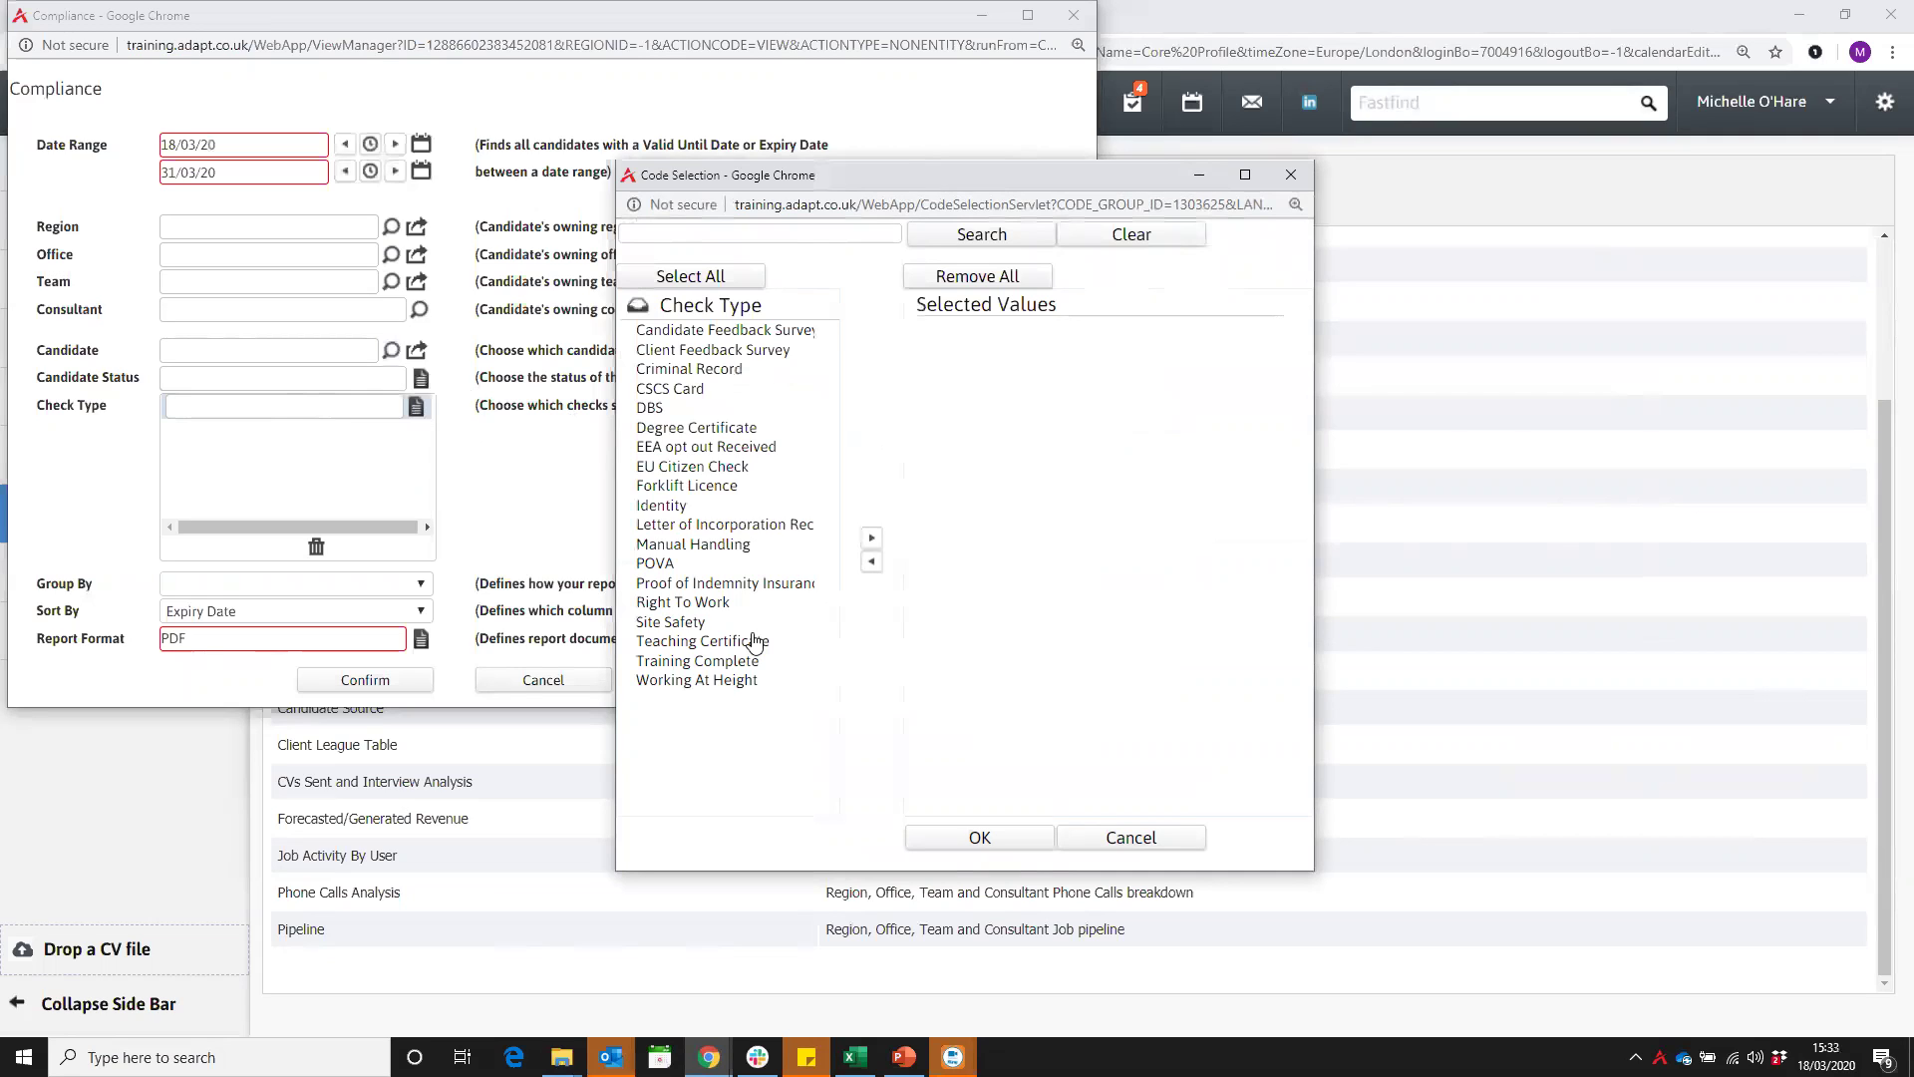
{"action": "left_click", "coordinate": [658, 409]}
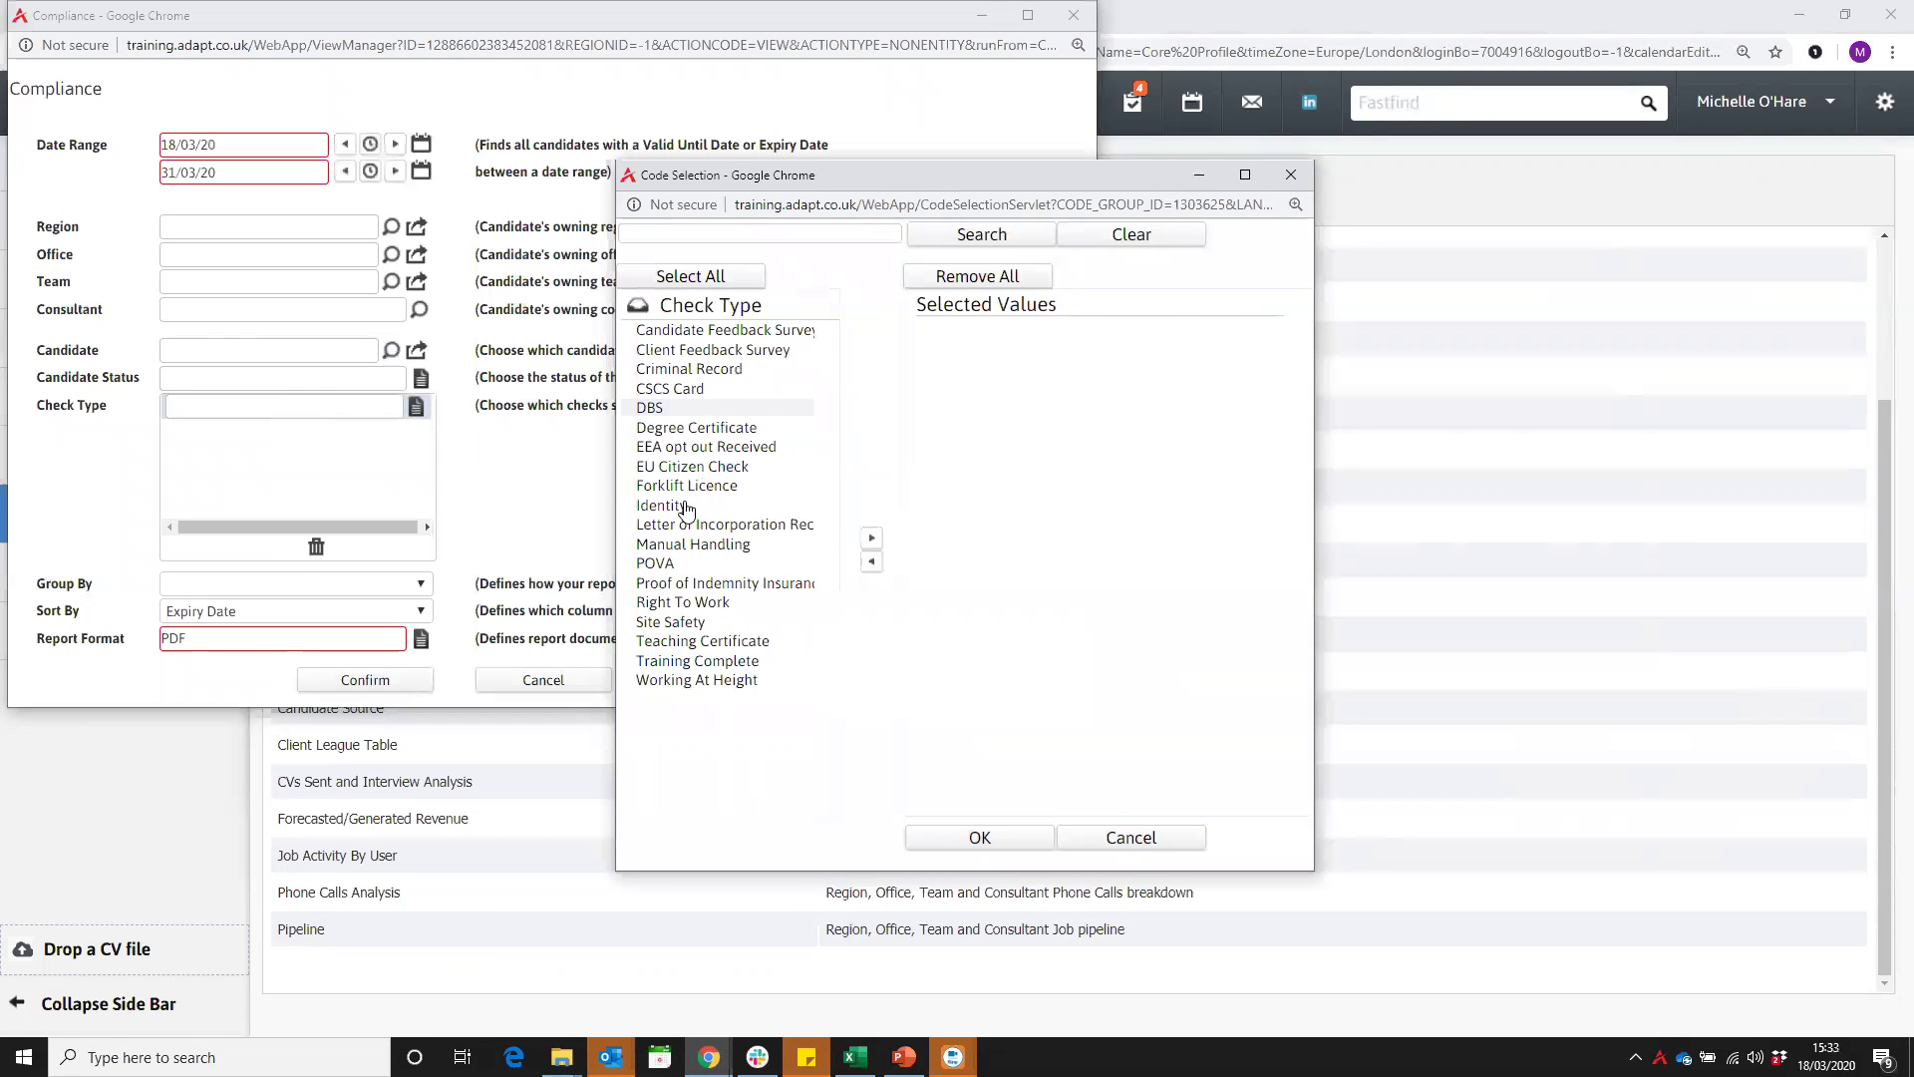
{"action": "left_click", "coordinate": [683, 488]}
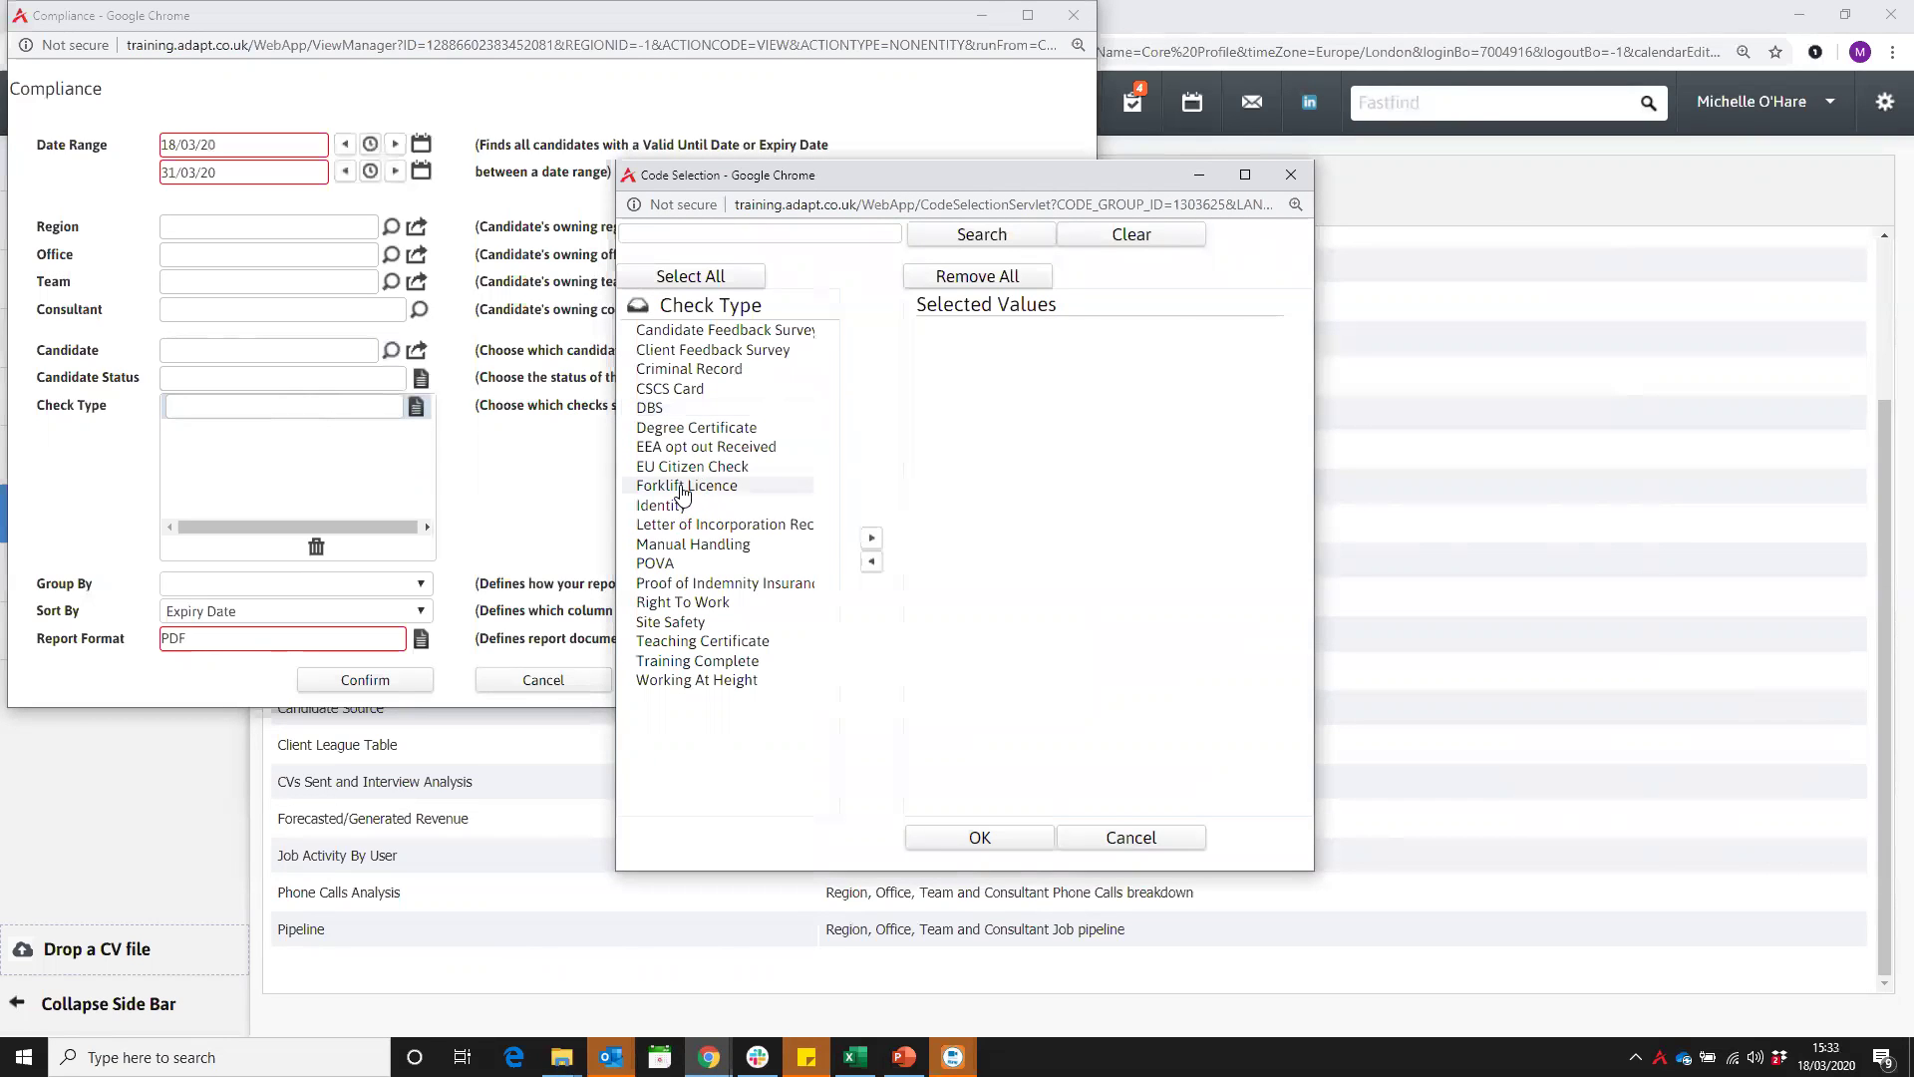
{"action": "left_click", "coordinate": [1291, 176]}
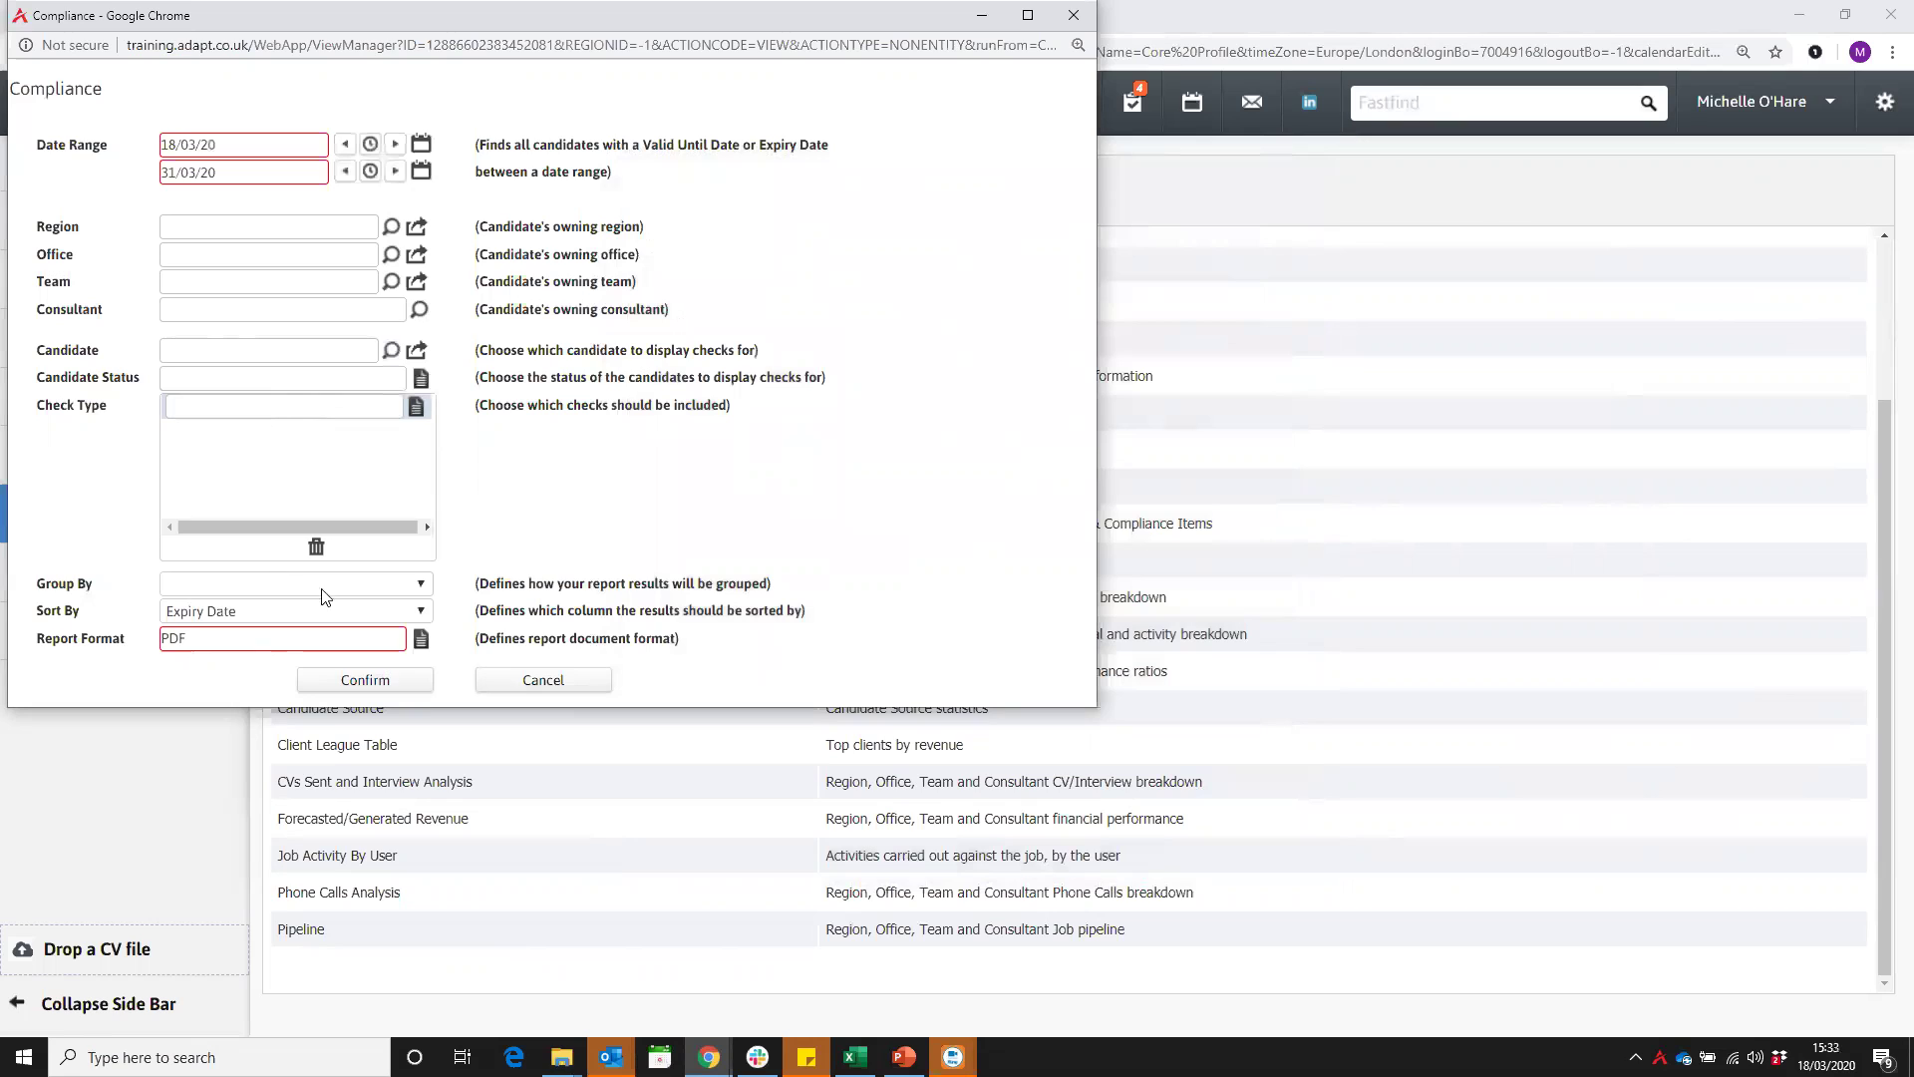
Review the report's grouping and sorting options, leaving Group By empty and Sort By on Expiry Date.
{"action": "left_click", "coordinate": [383, 588]}
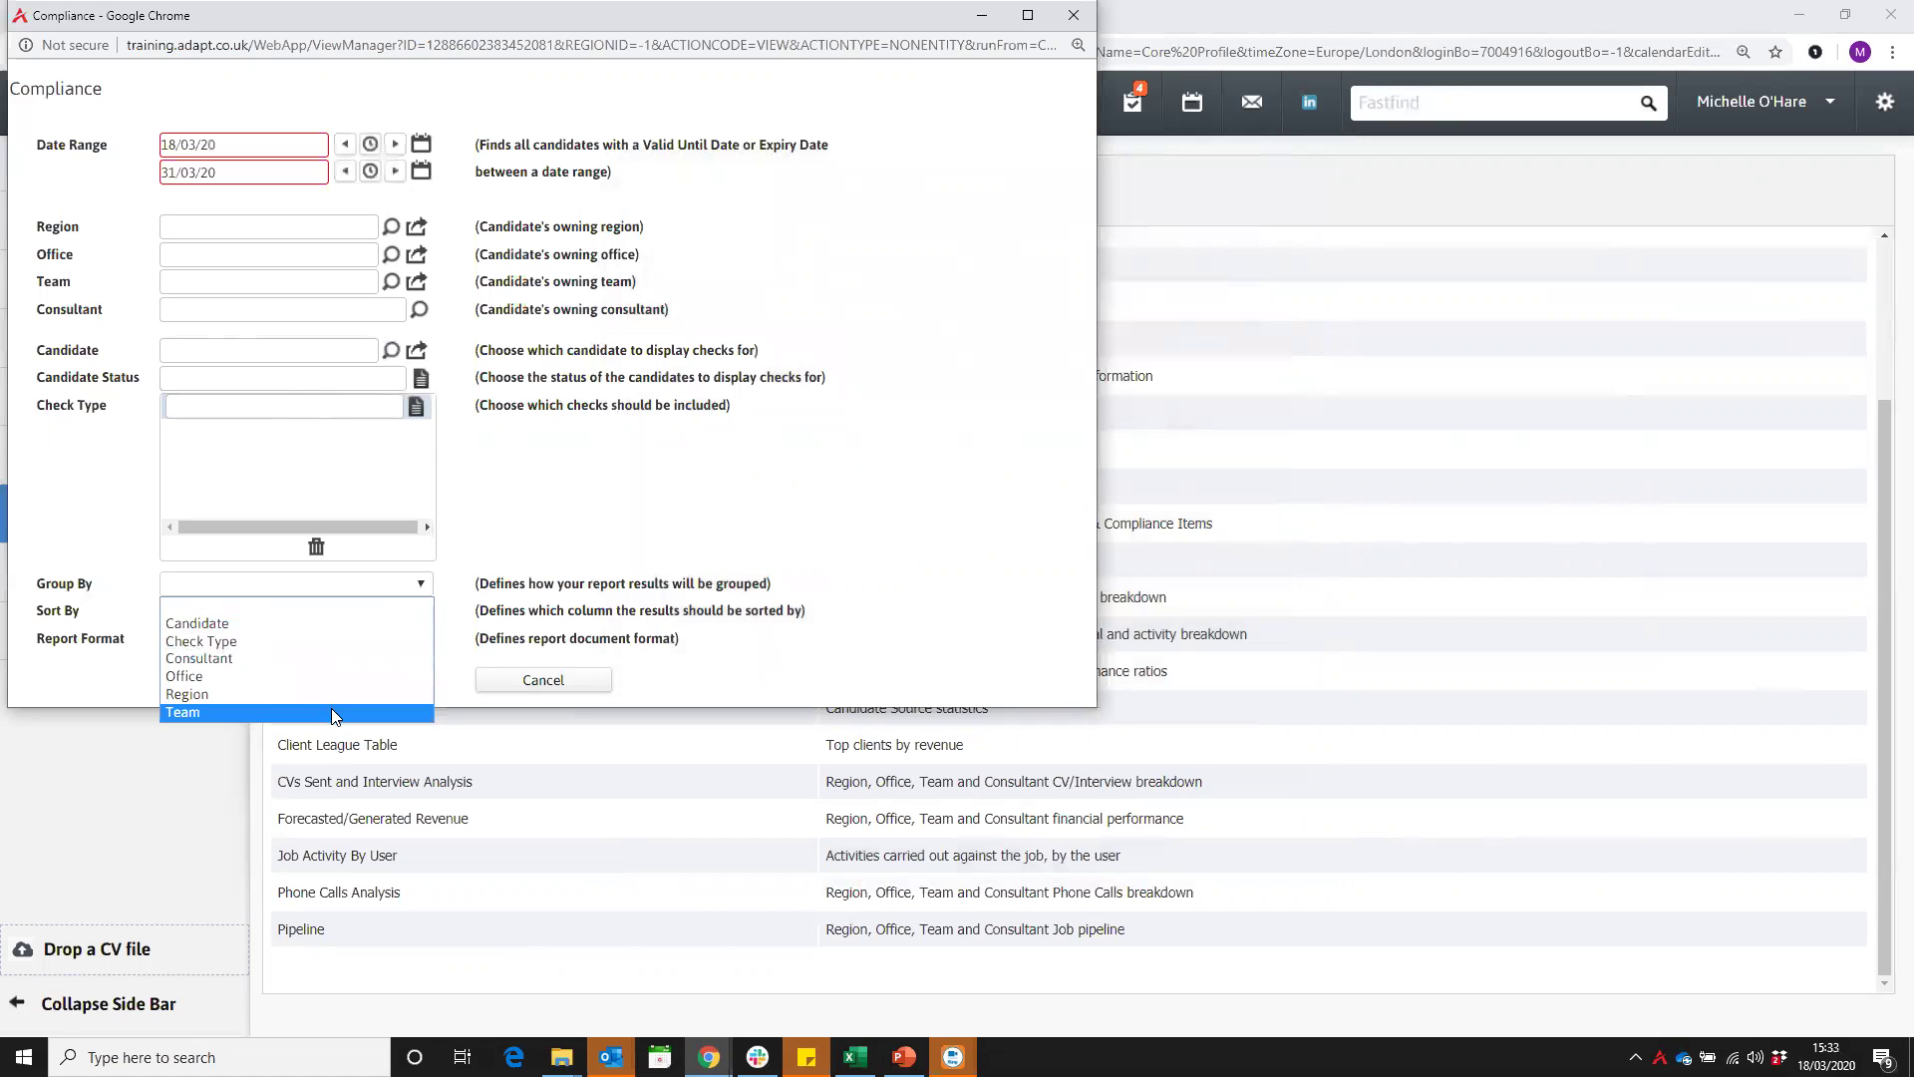
{"action": "left_click", "coordinate": [343, 582]}
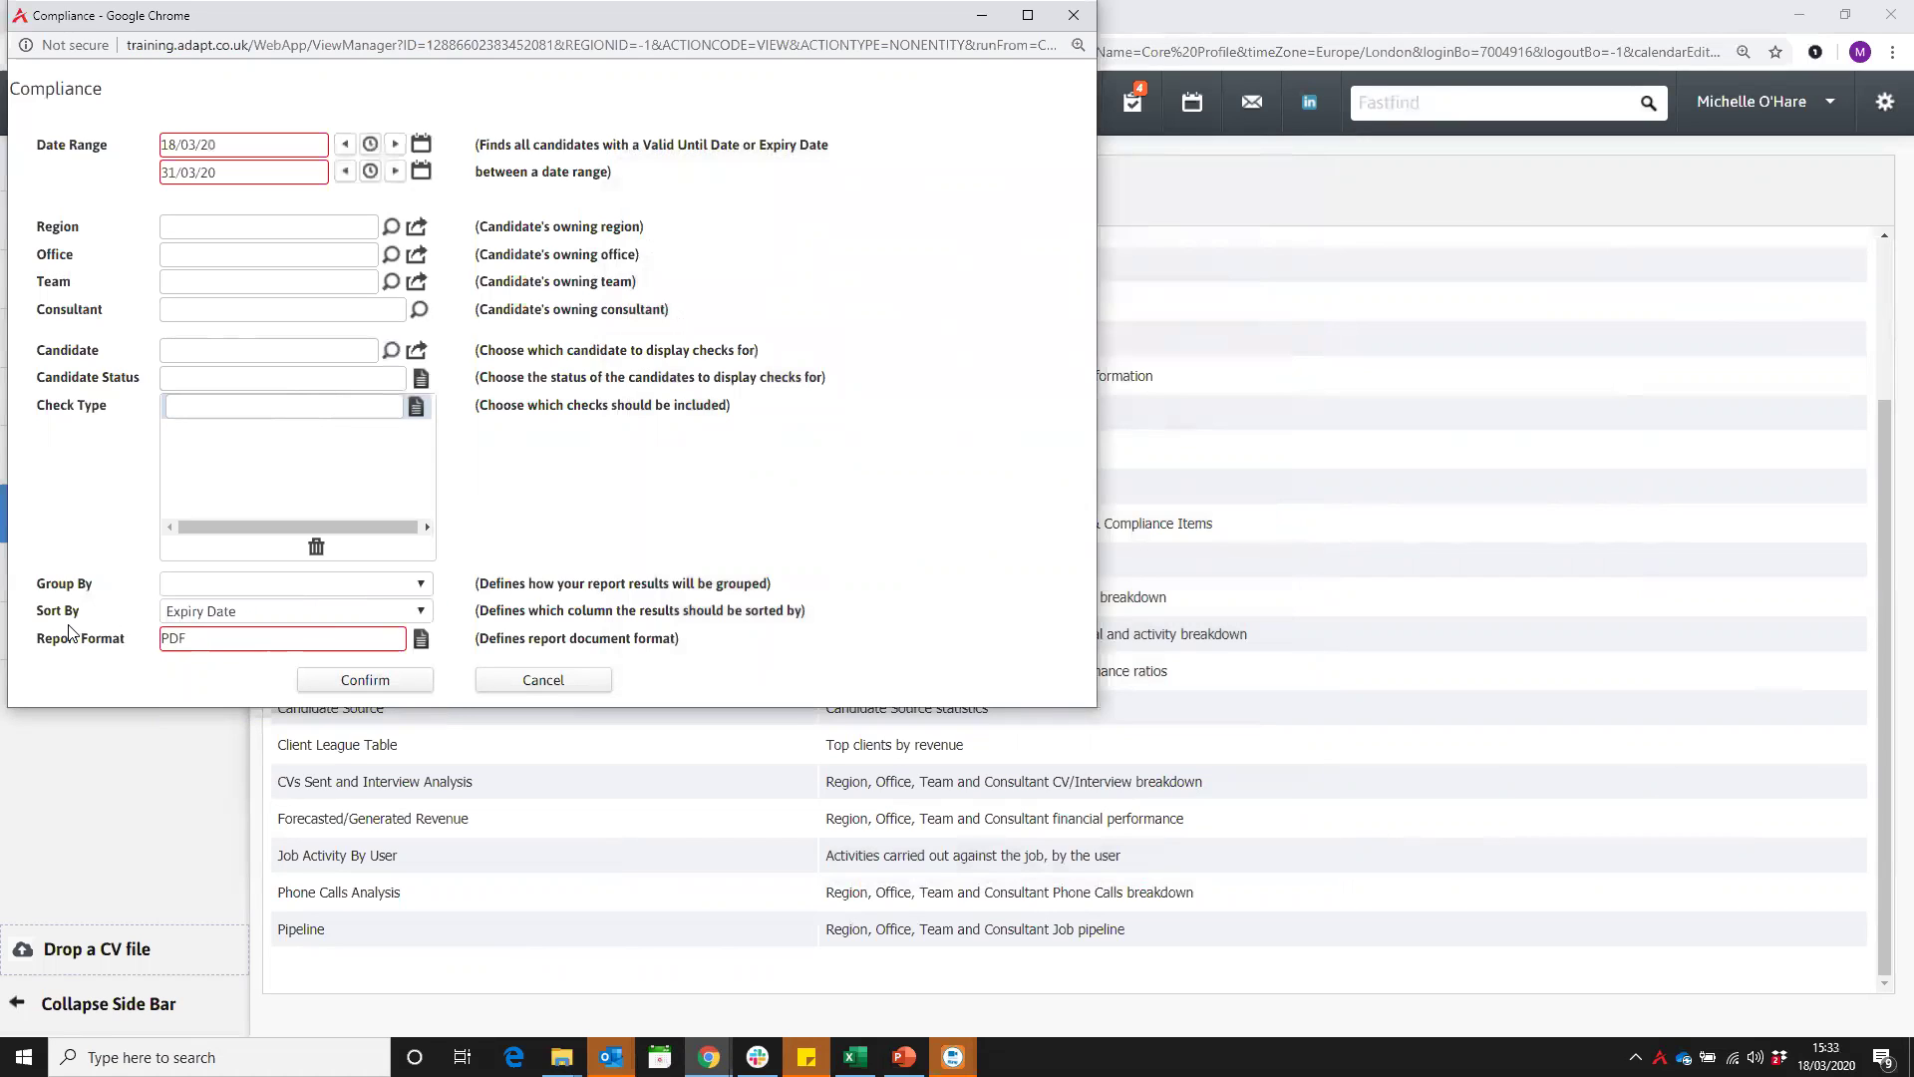
{"action": "left_click", "coordinate": [268, 611]}
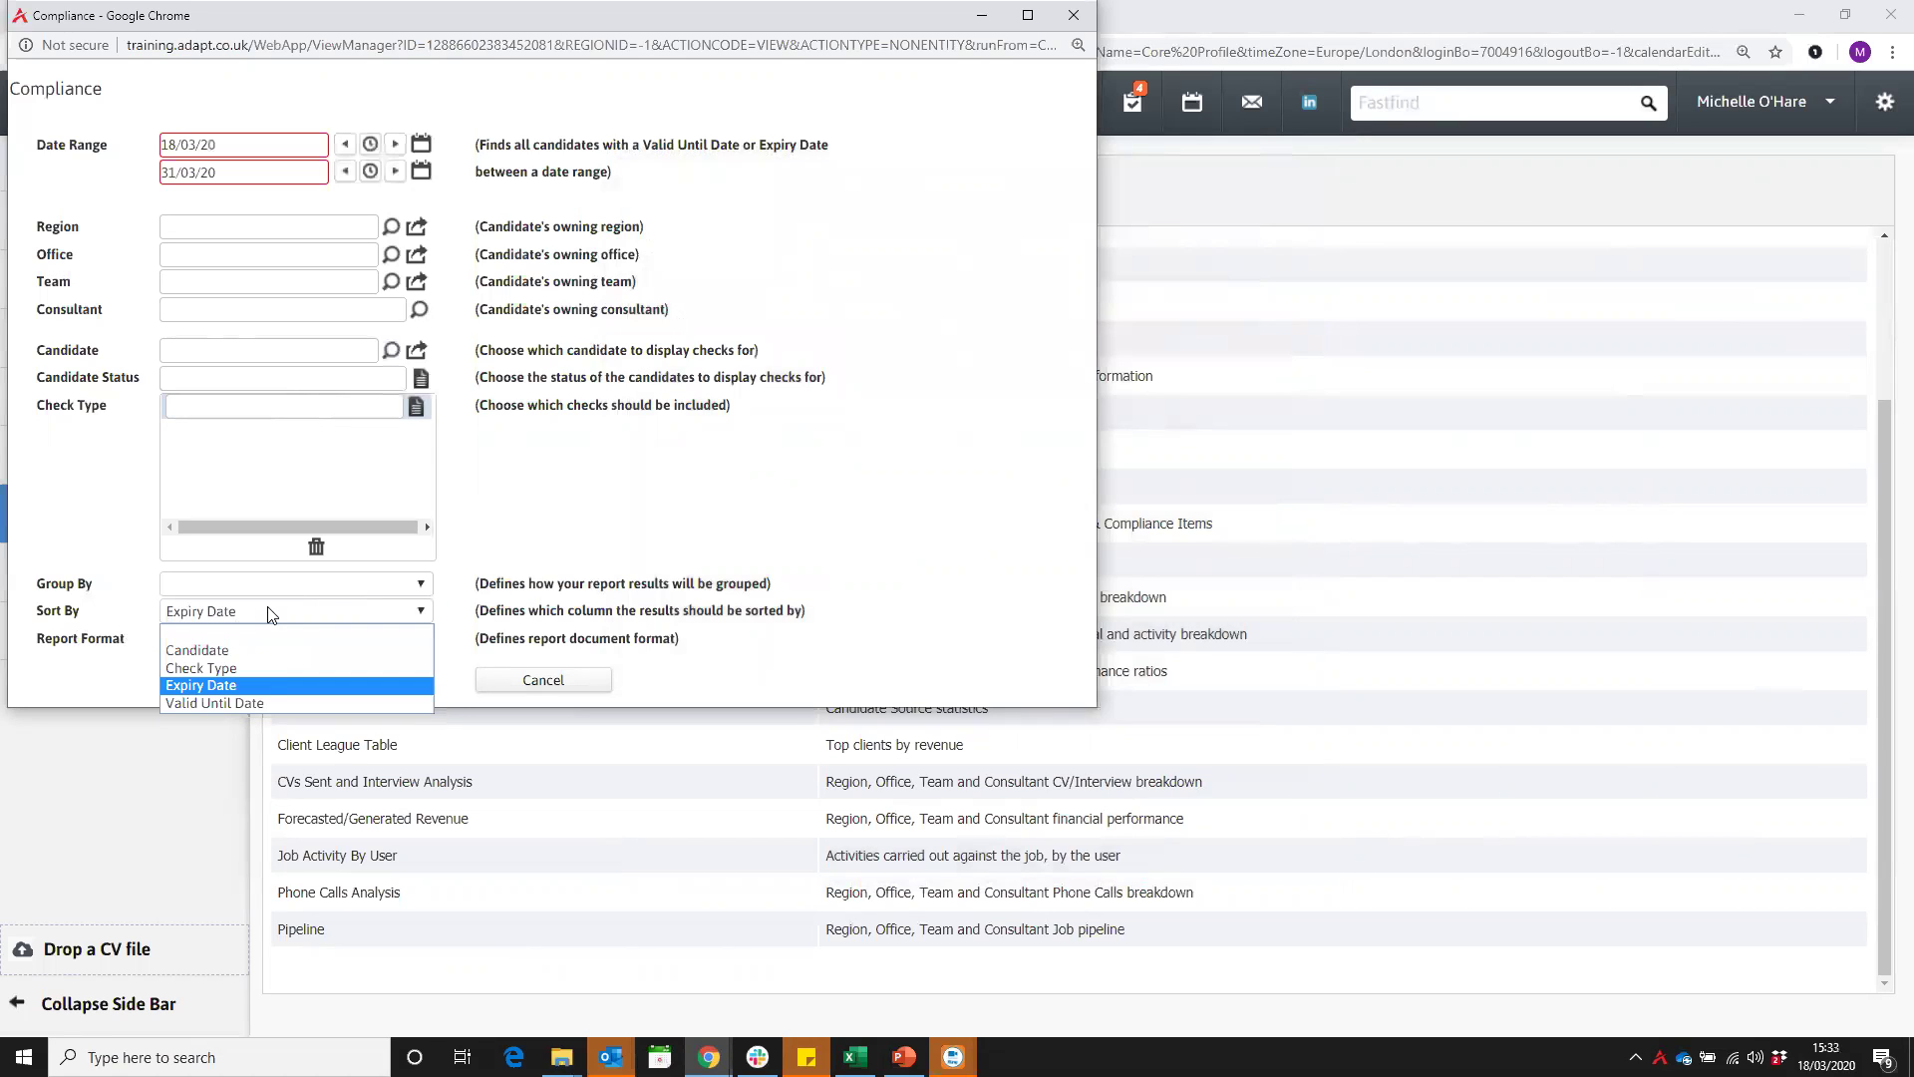
{"action": "left_click", "coordinate": [254, 684]}
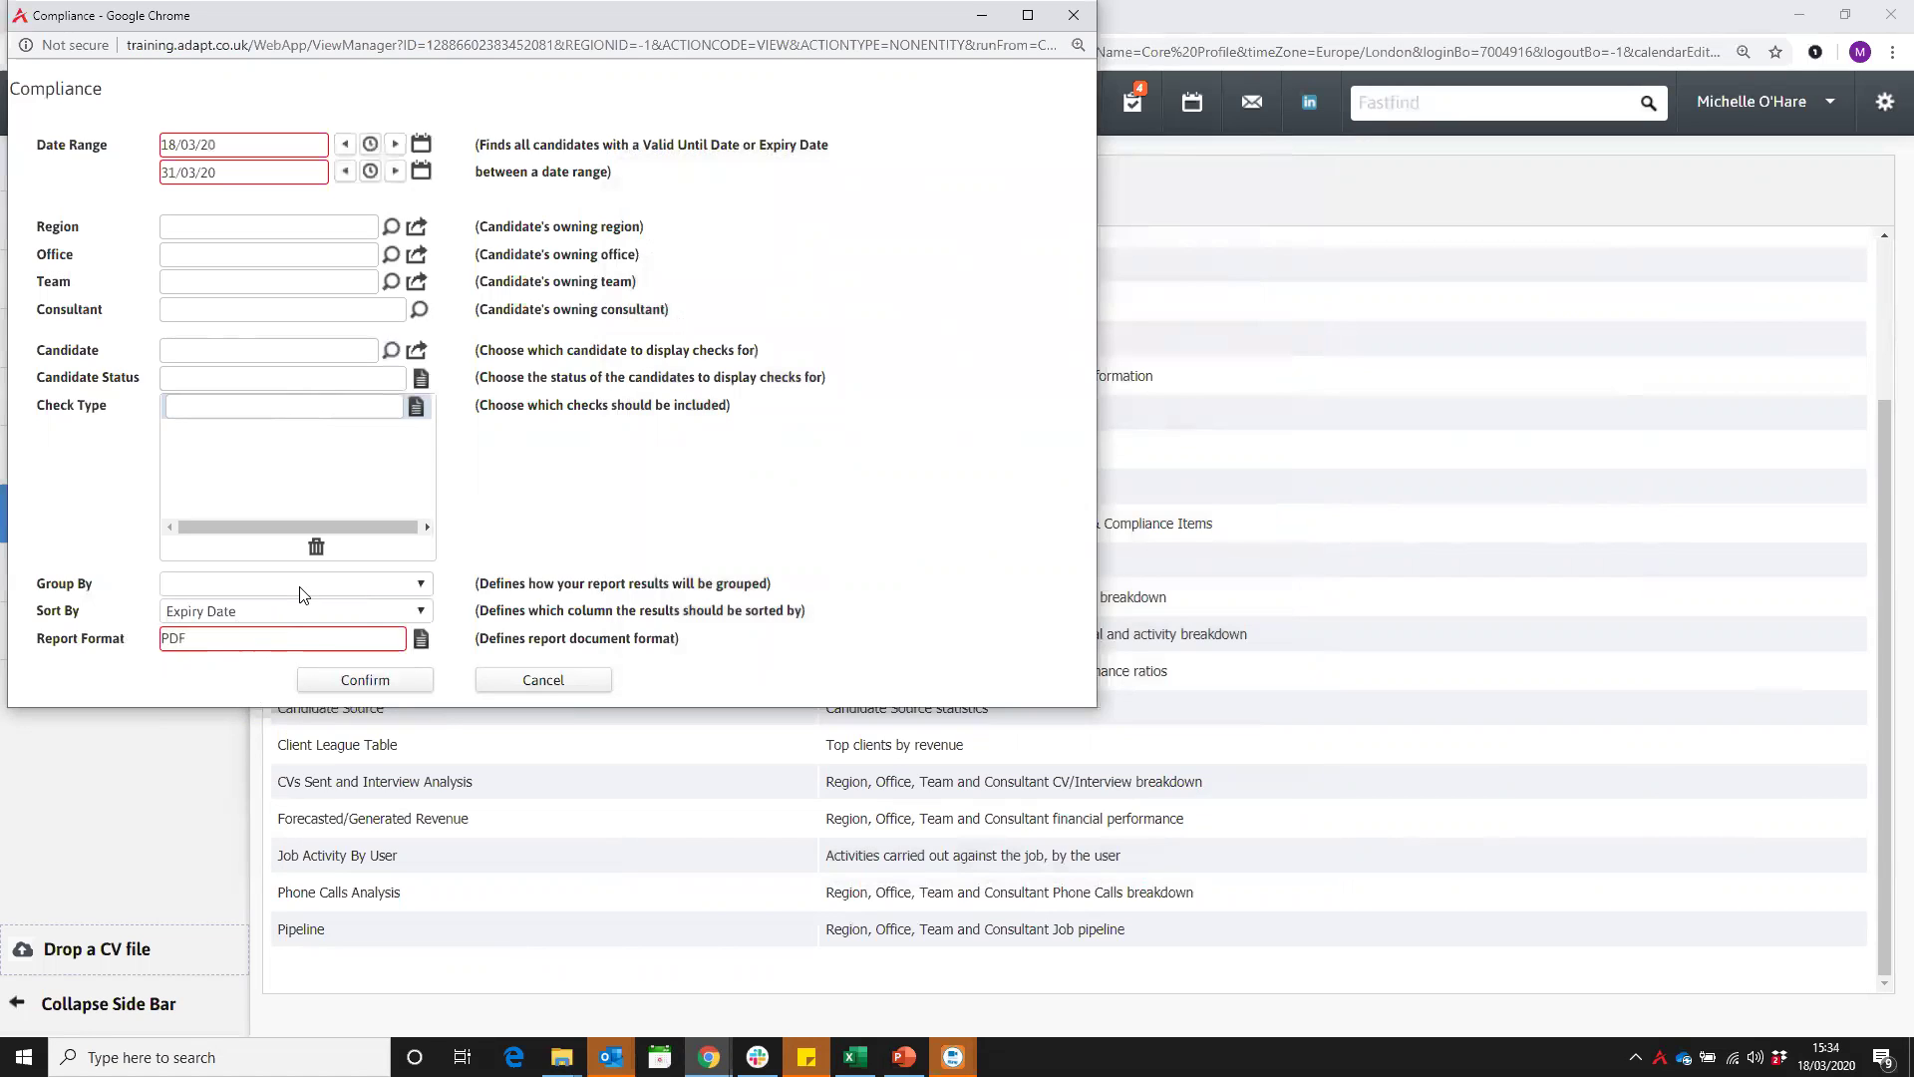
Check the available report formats, then run the Compliance report as a PDF for 18/03/20 to 31/03/20 and maximise its window.
{"action": "left_click", "coordinate": [421, 638]}
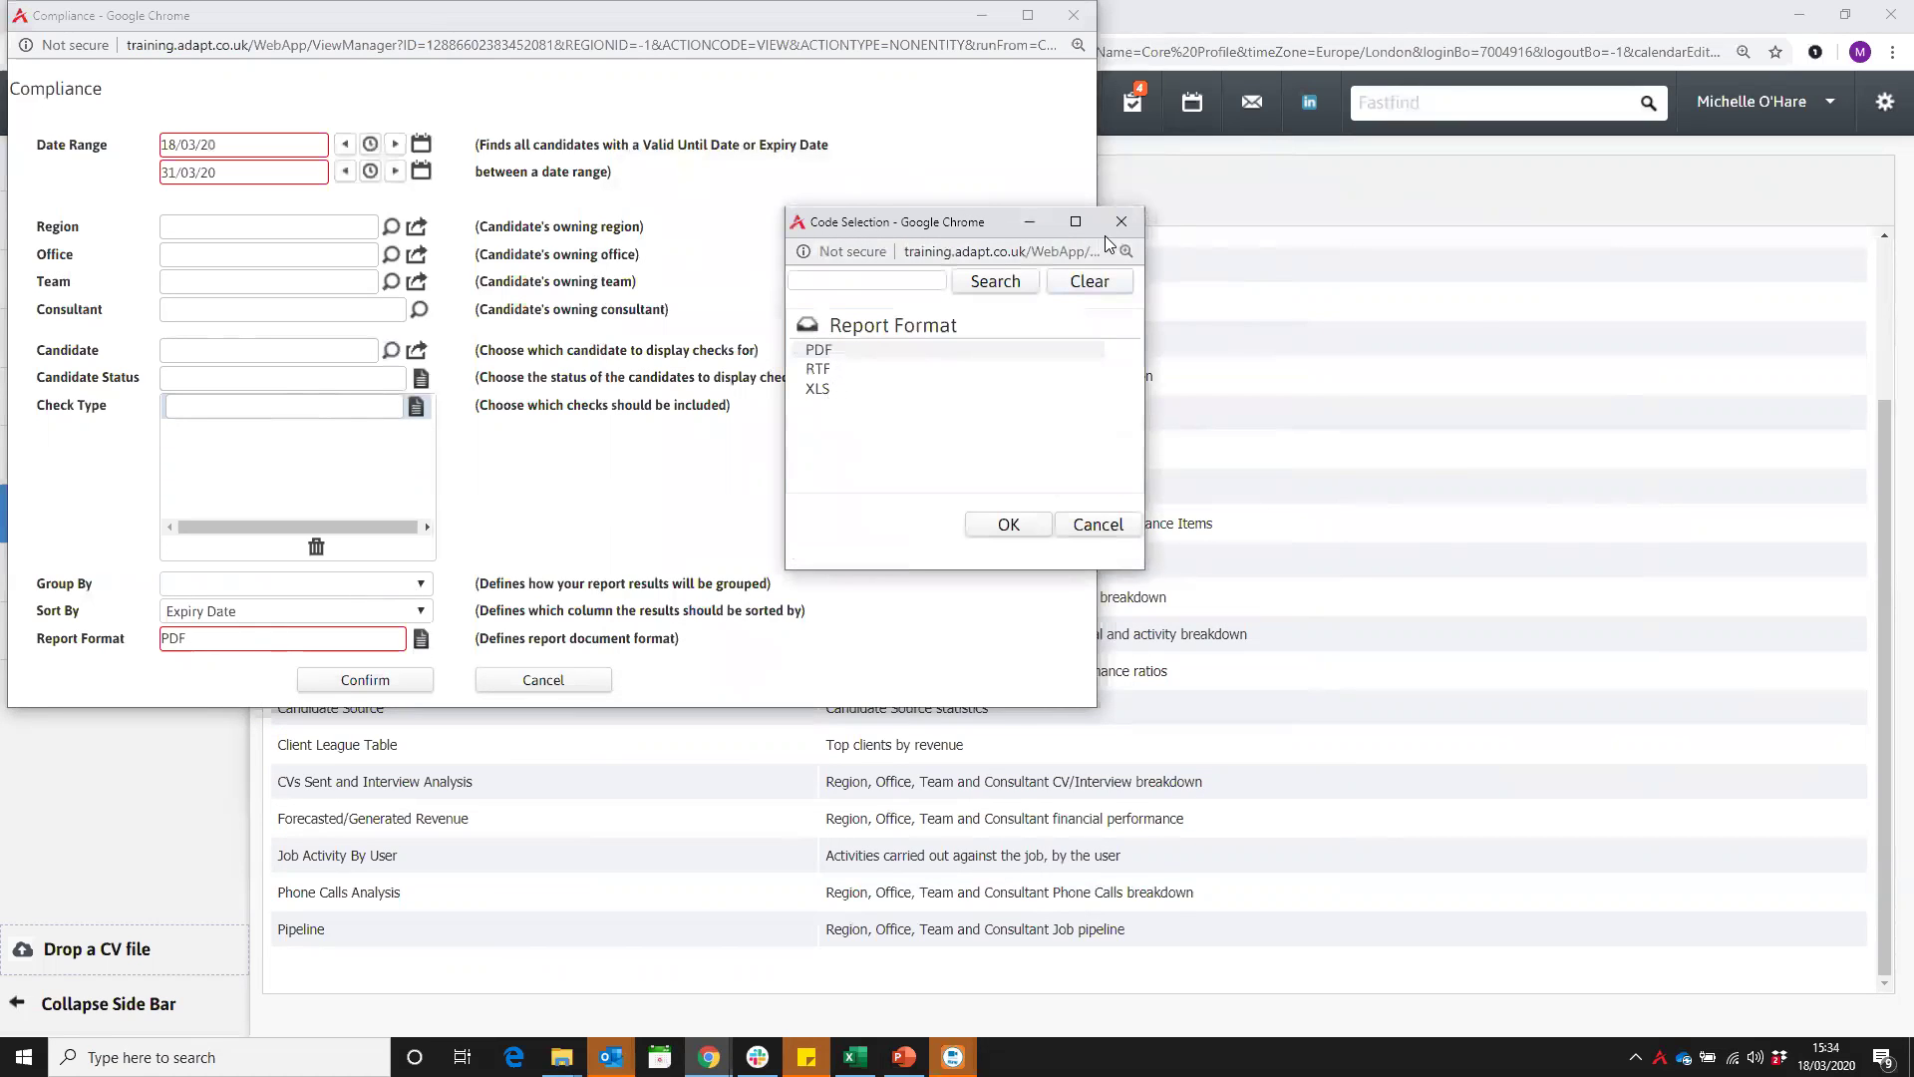
{"action": "left_click", "coordinate": [1119, 223]}
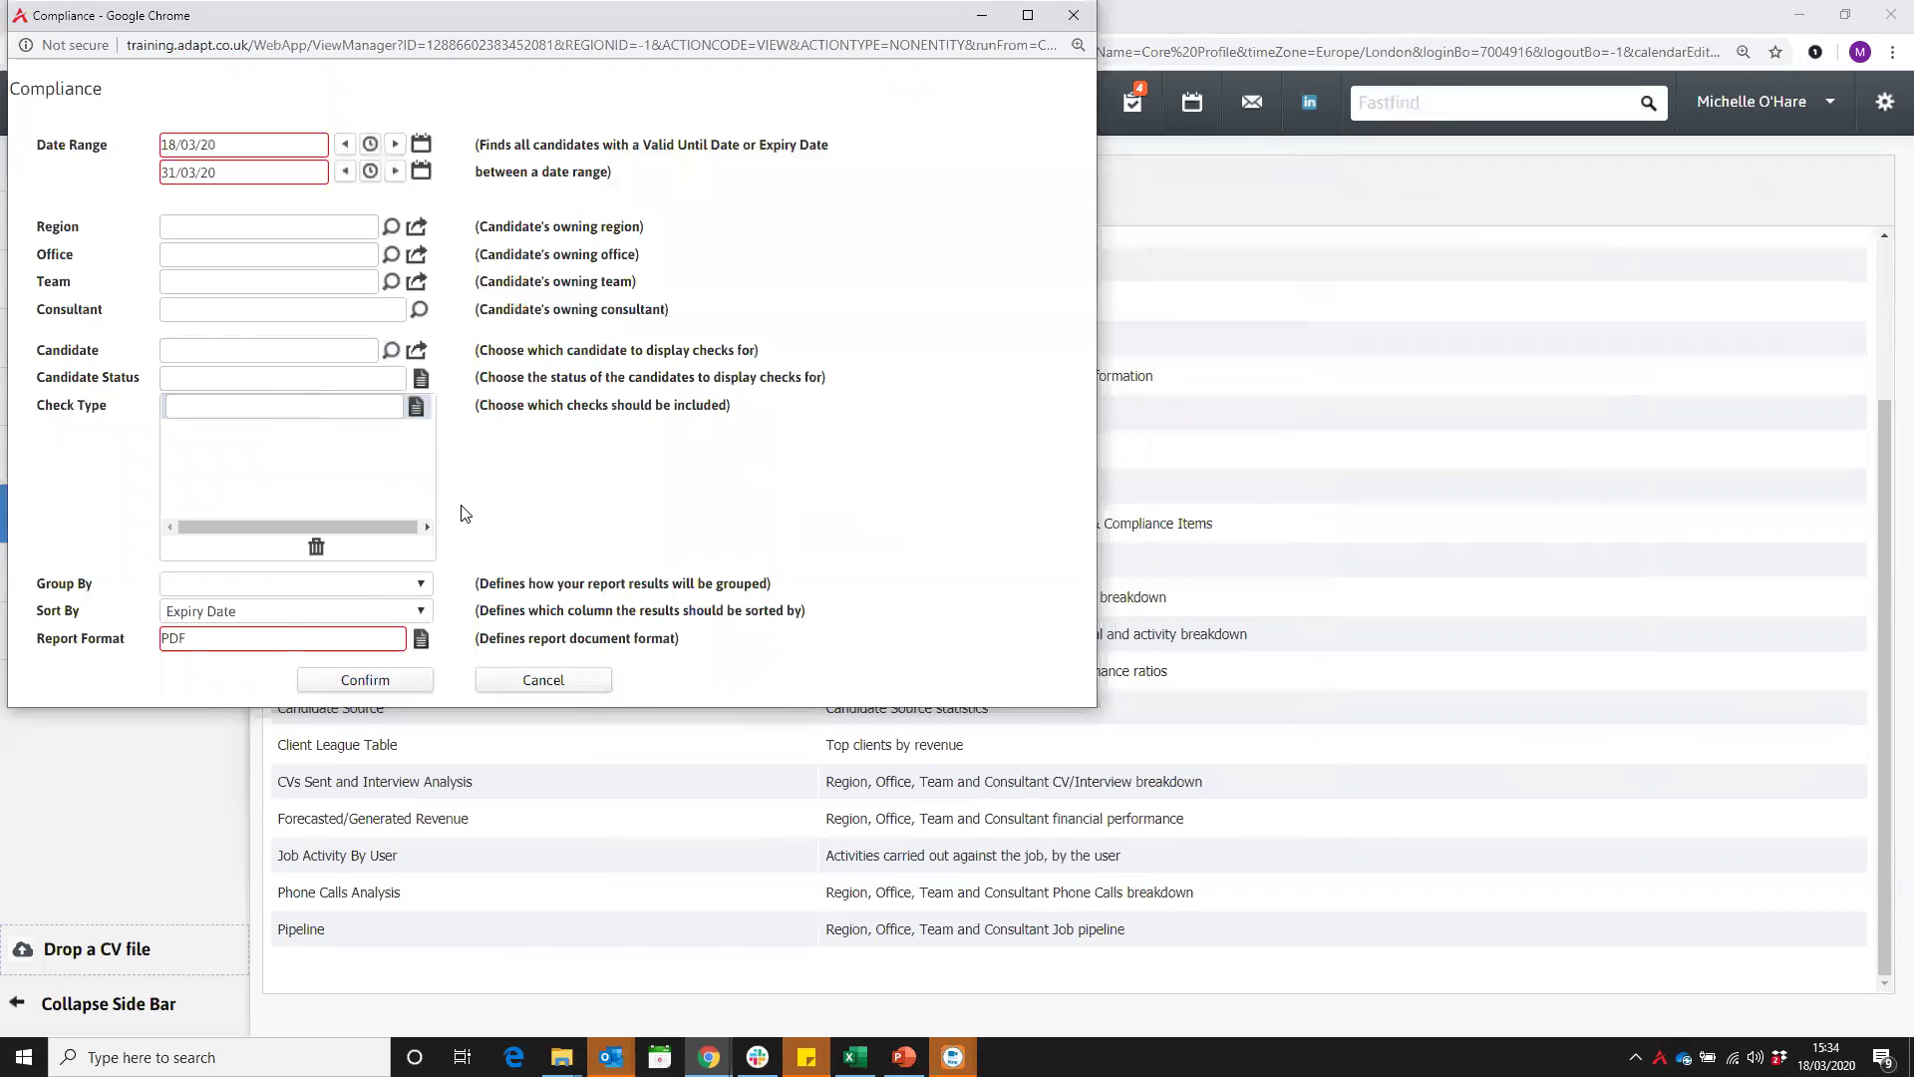
{"action": "left_click", "coordinate": [402, 688]}
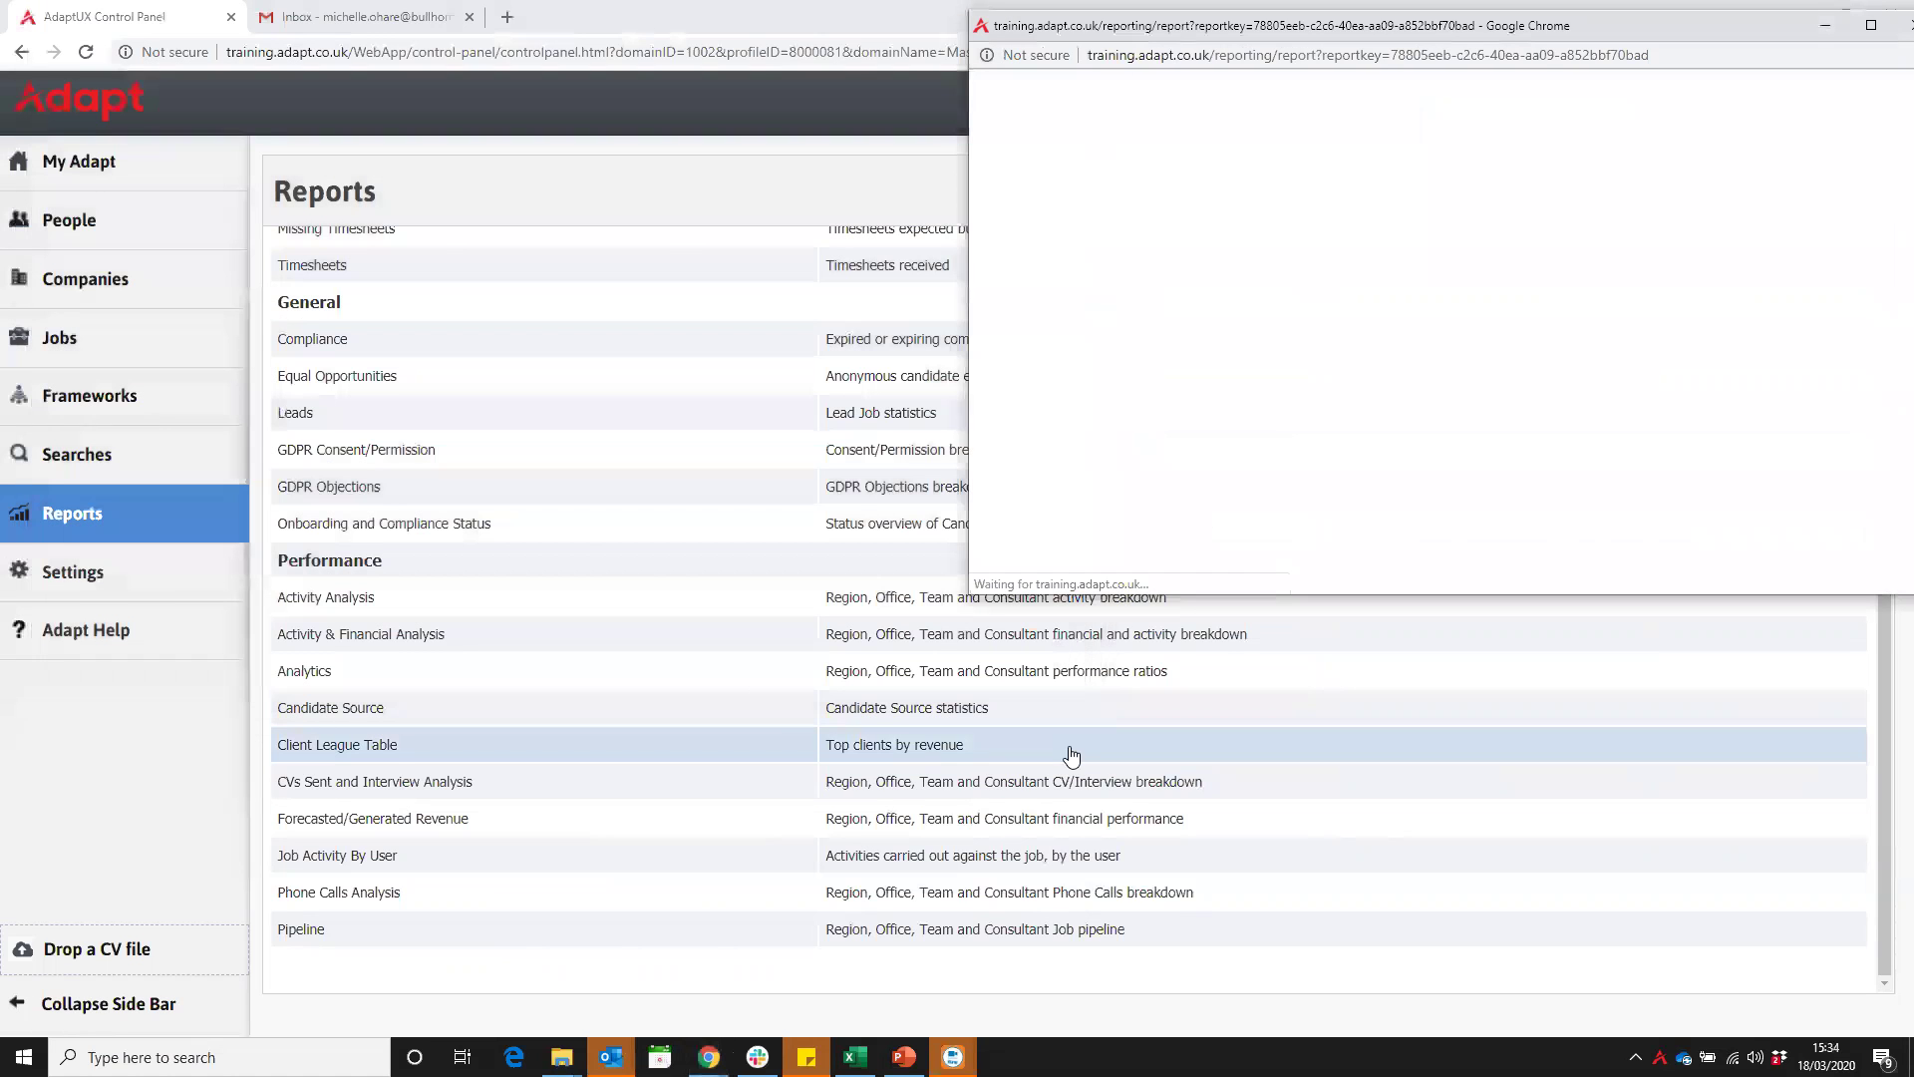
{"action": "left_click", "coordinate": [1871, 25]}
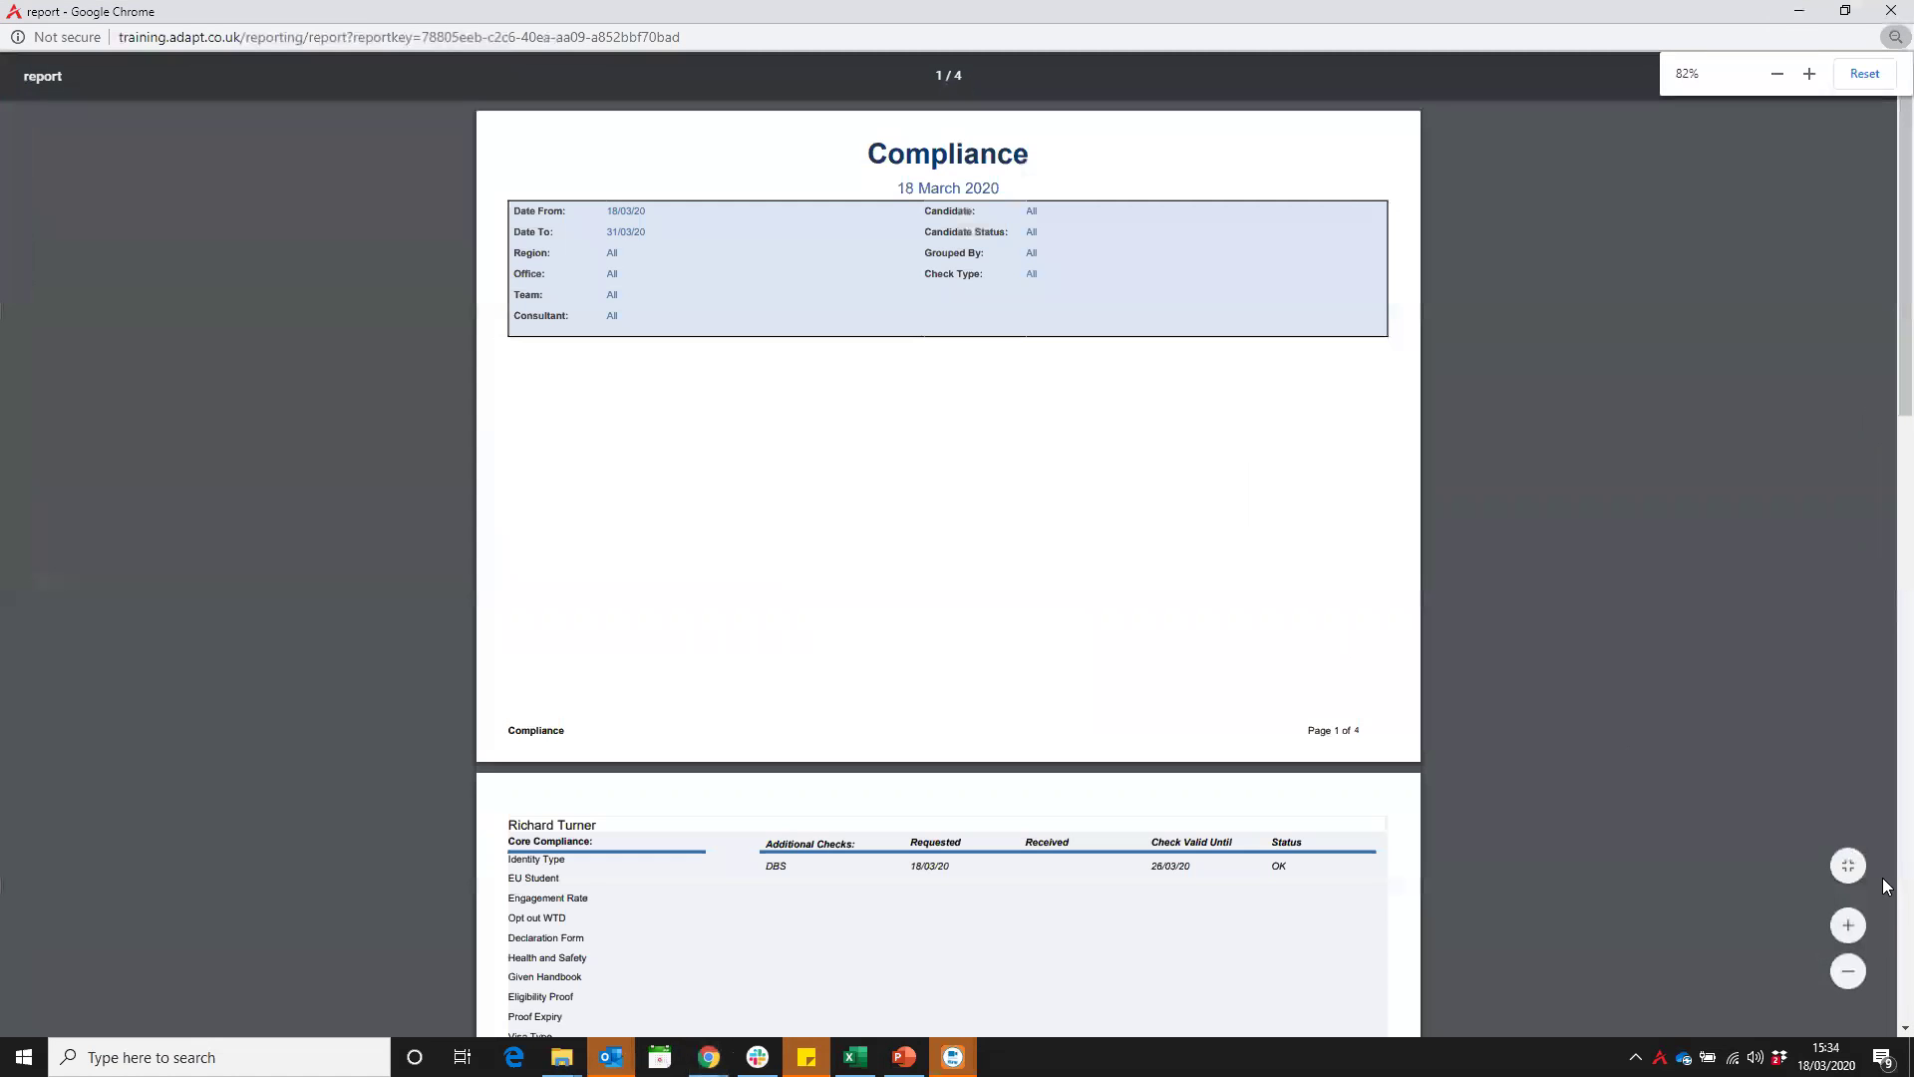
Enlarge the Compliance report and examine each candidate's additional checks, valid-until dates and statuses across its pages.
{"action": "left_click", "coordinate": [1848, 925]}
{"action": "left_click", "coordinate": [1849, 926]}
{"action": "left_click", "coordinate": [1848, 926]}
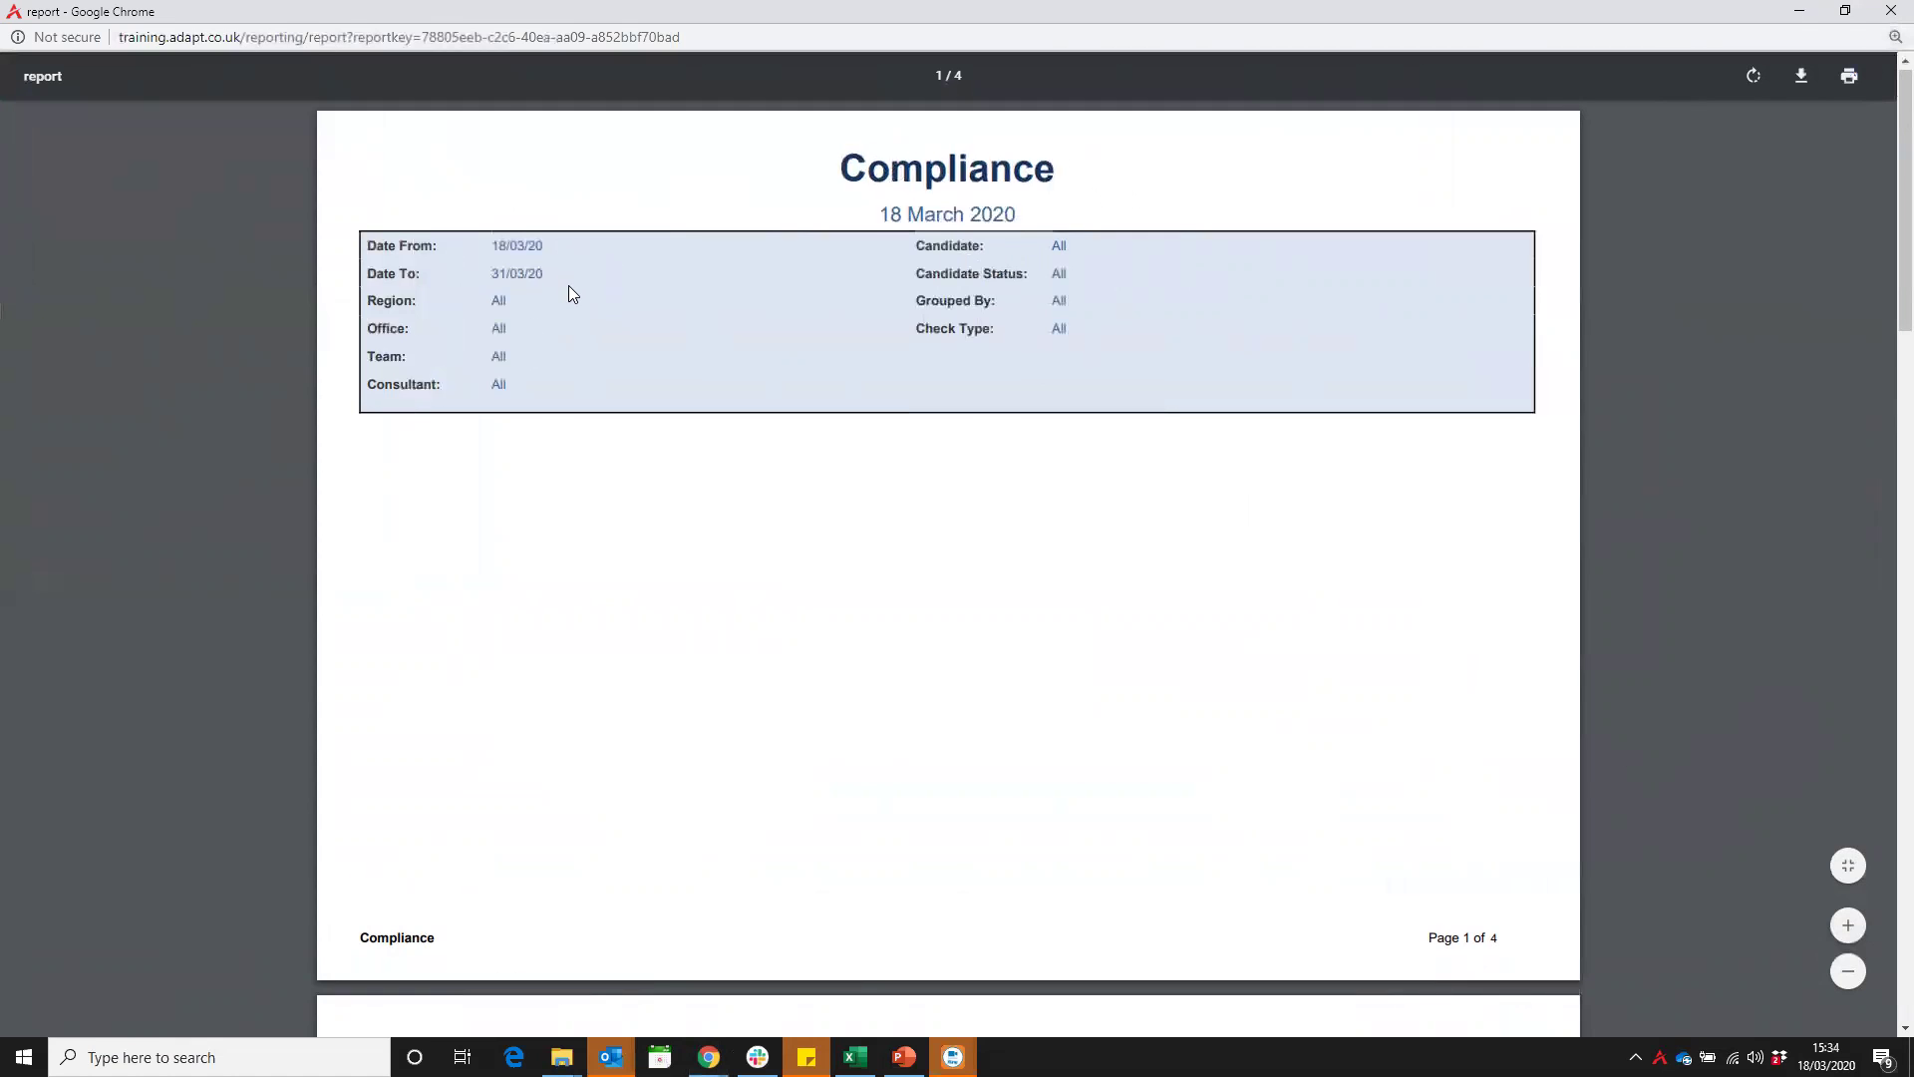
{"action": "scroll", "coordinate": [568, 289], "scroll_direction": "down", "scroll_amount": 6}
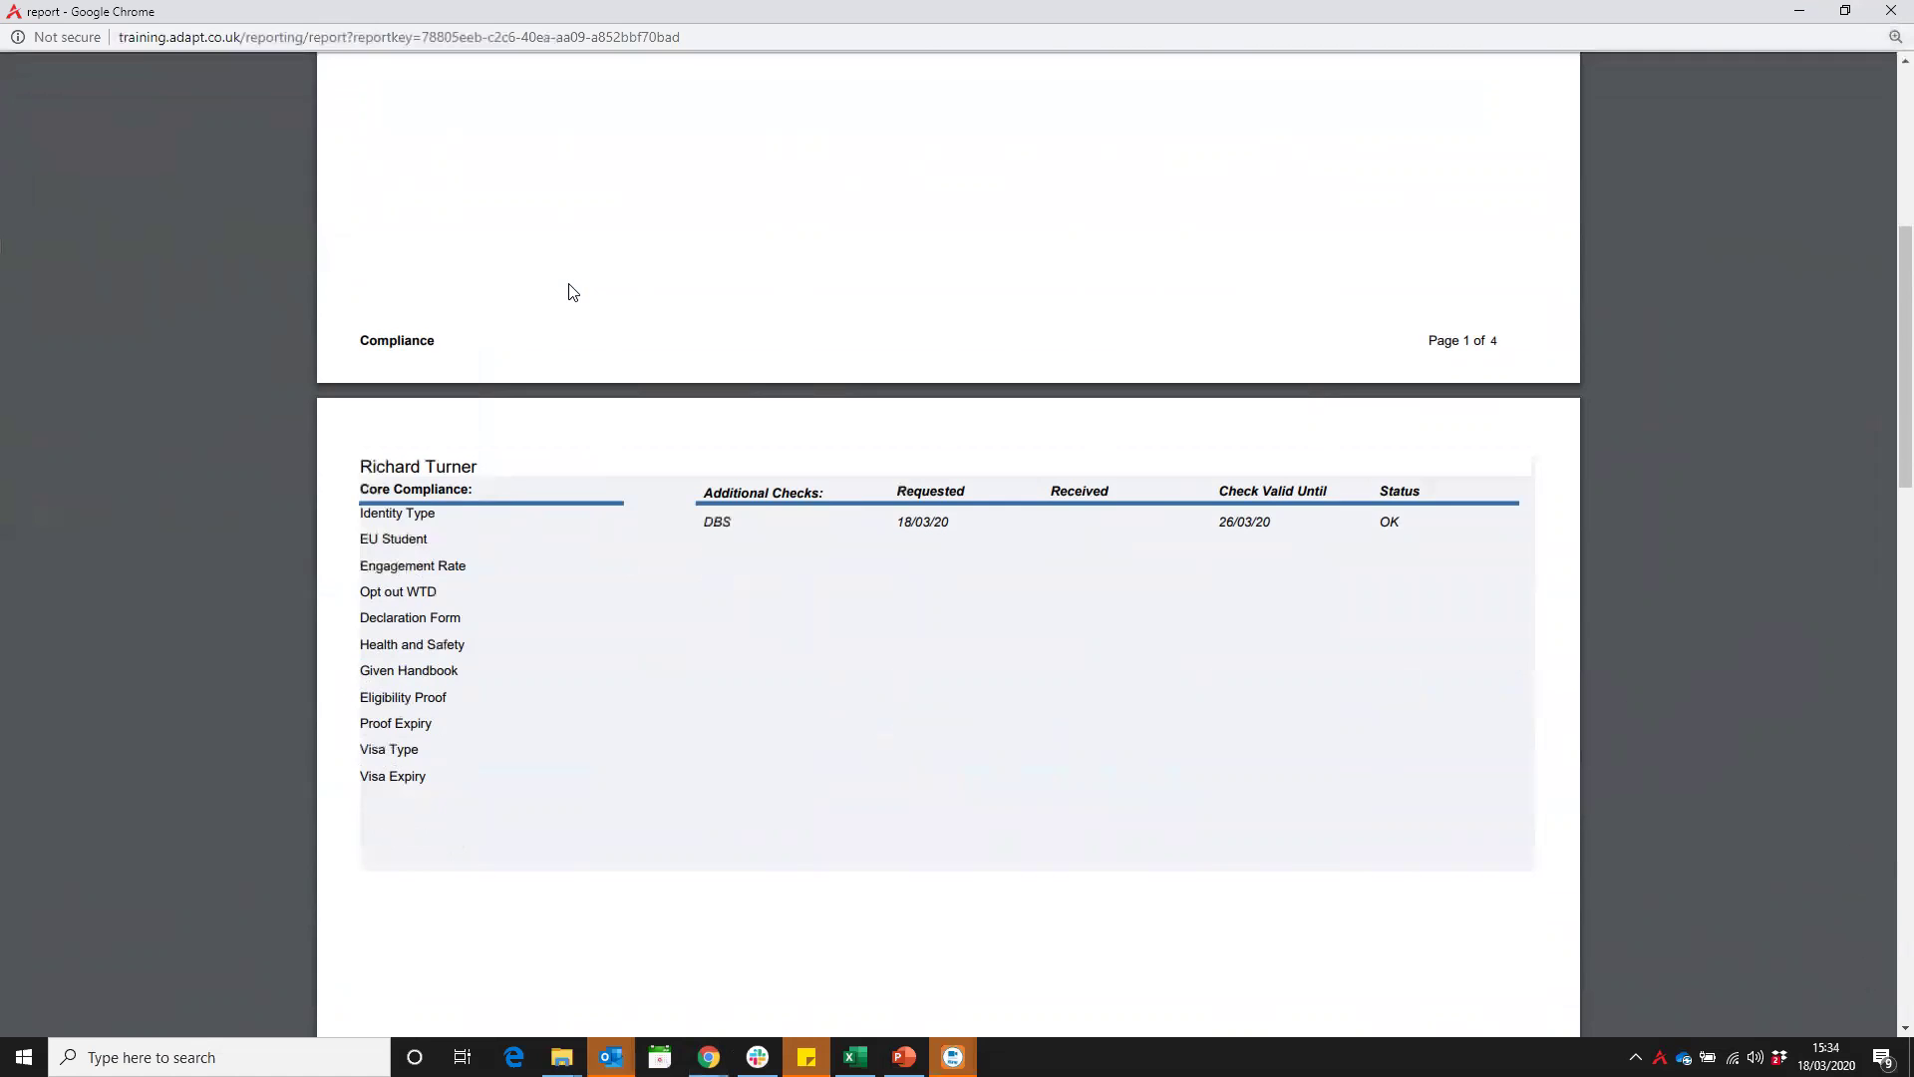
{"action": "scroll", "coordinate": [568, 299], "scroll_direction": "down", "scroll_amount": 1}
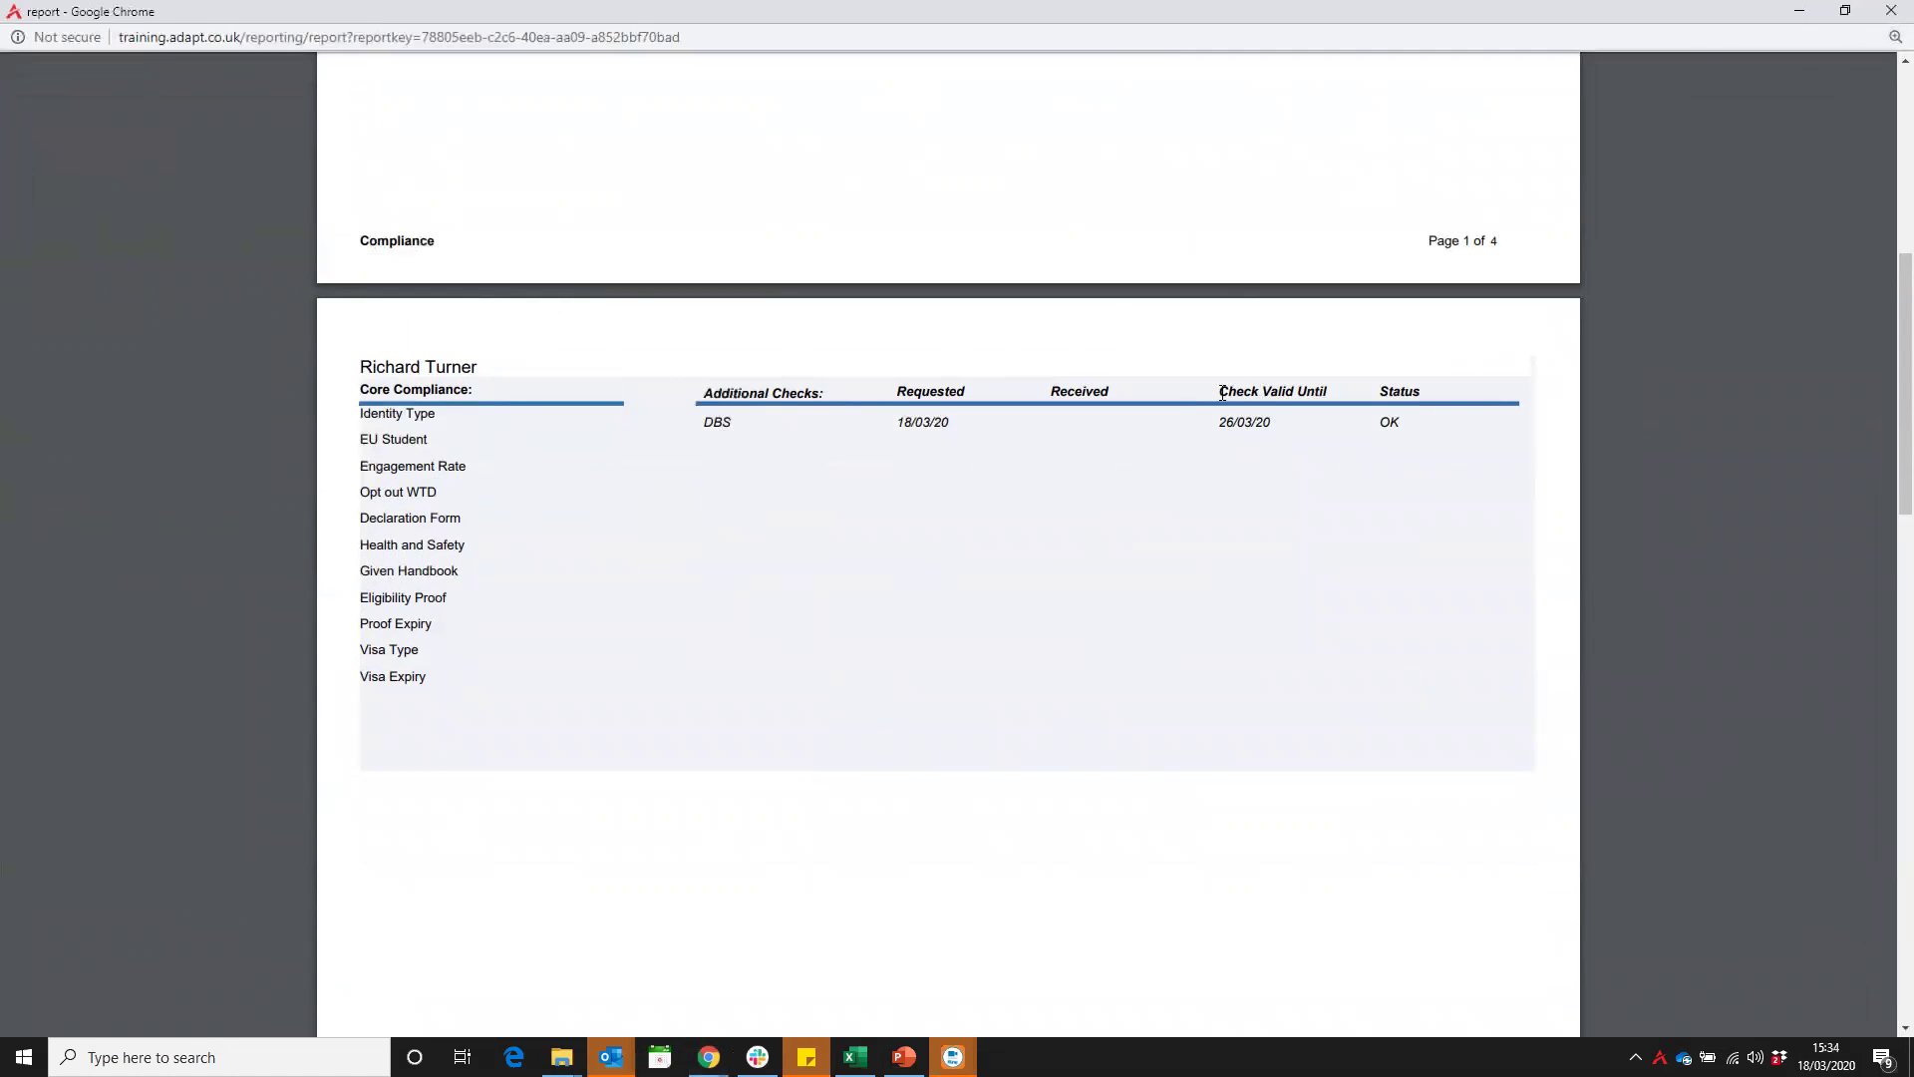
{"action": "scroll", "coordinate": [1063, 409], "scroll_direction": "down", "scroll_amount": 8}
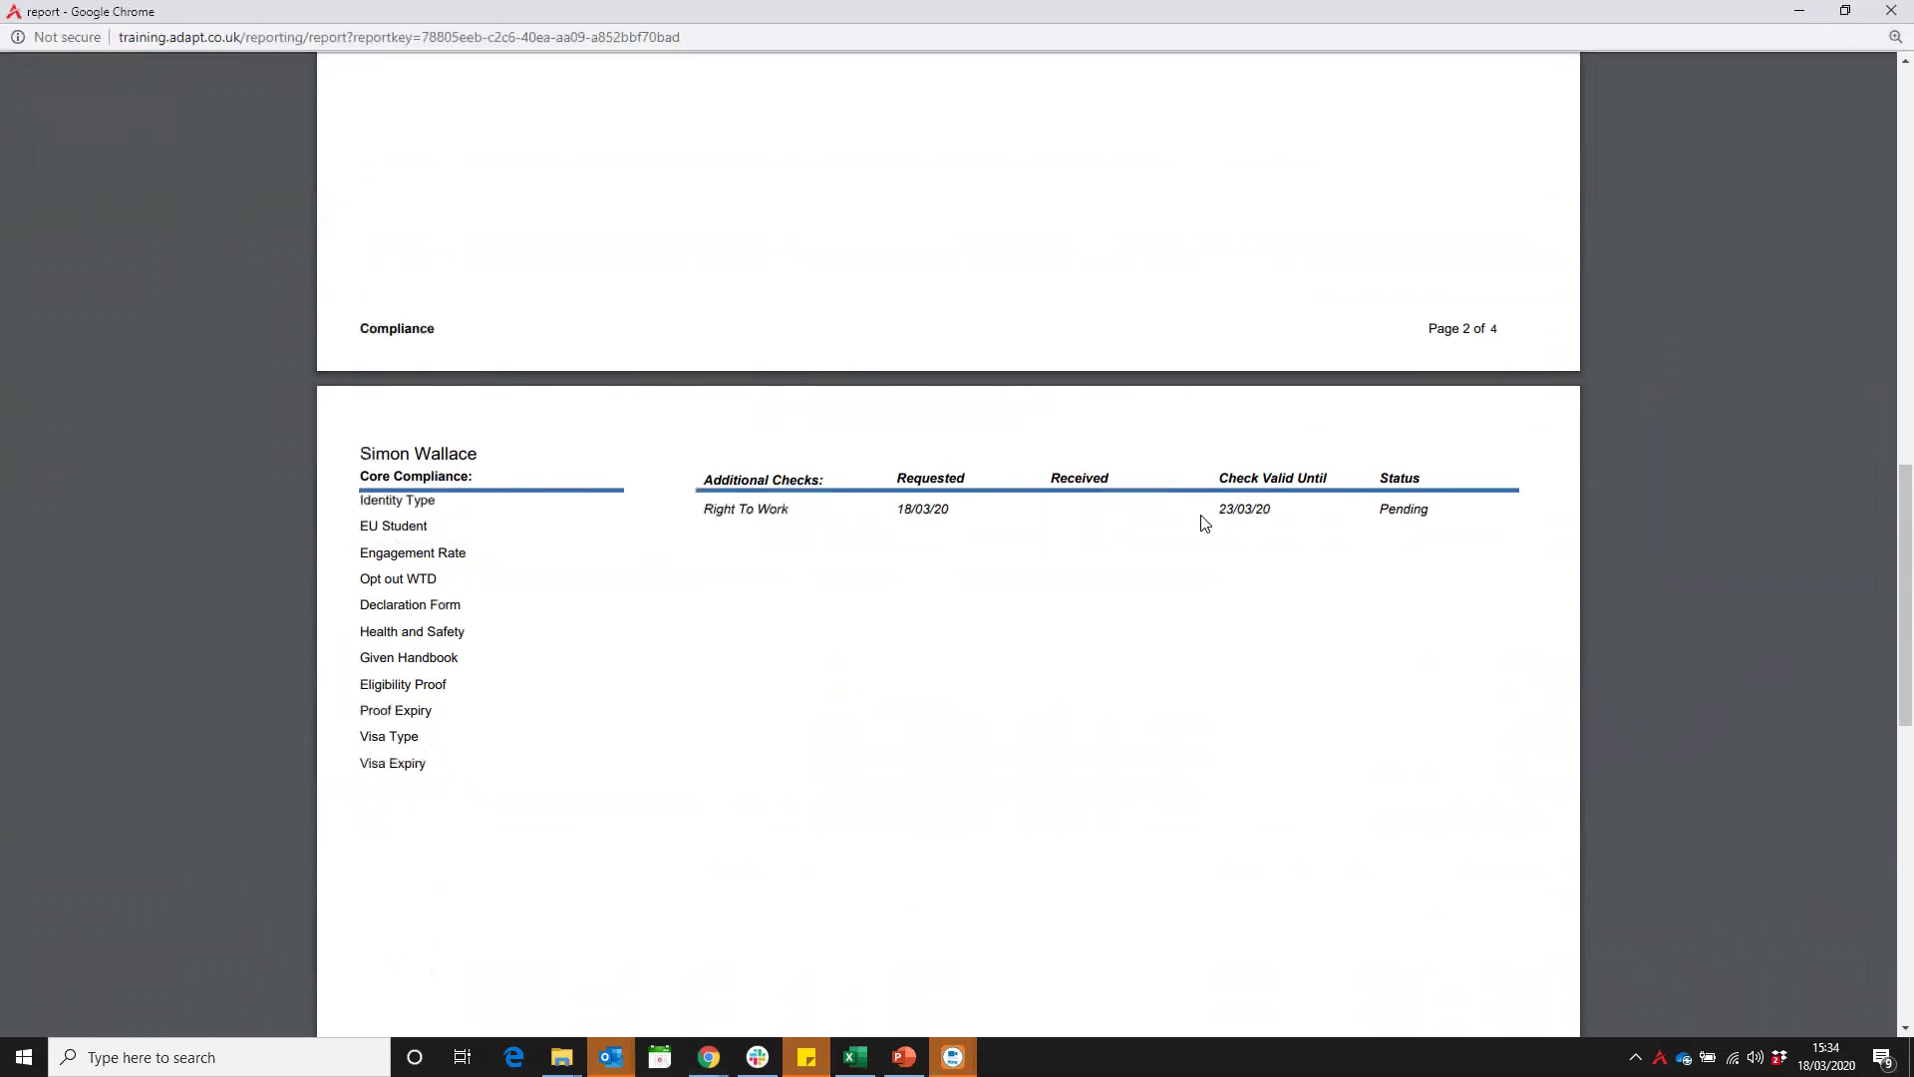
{"action": "scroll", "coordinate": [1211, 515], "scroll_direction": "down", "scroll_amount": 11}
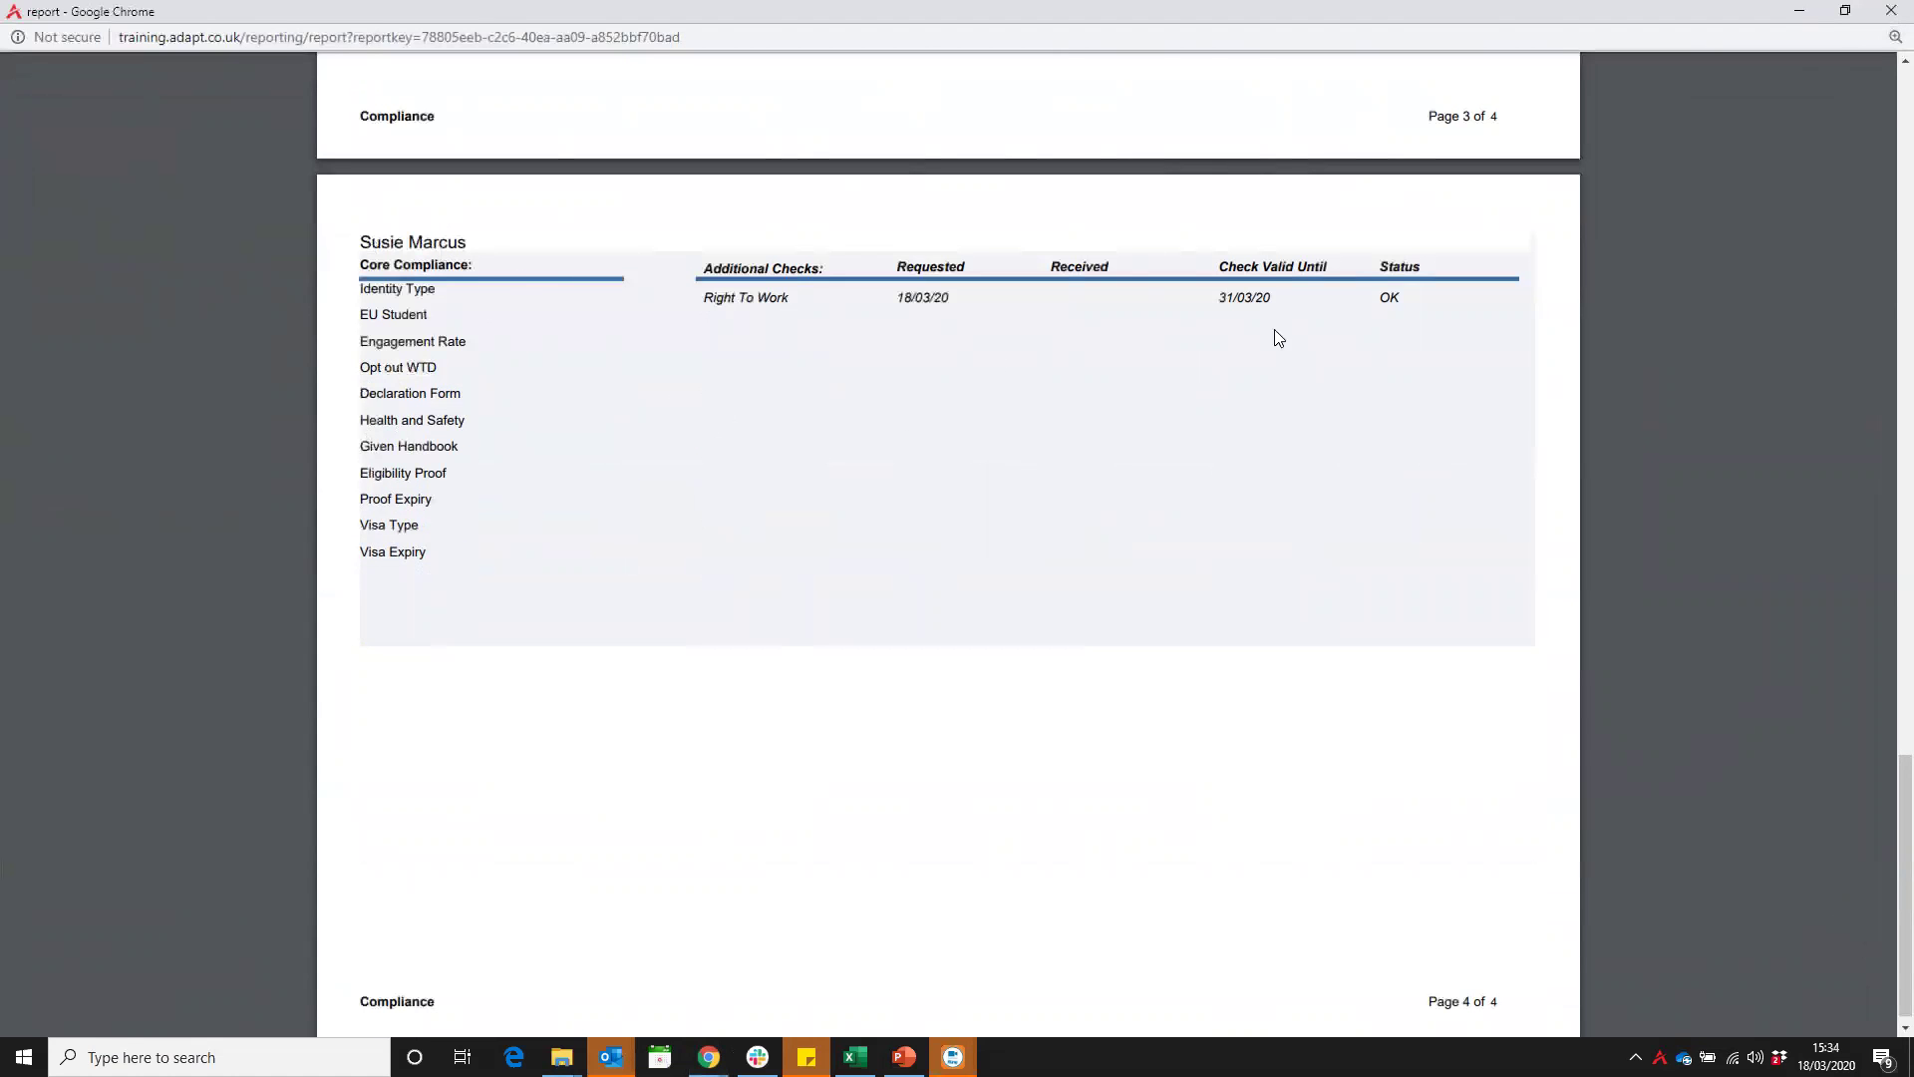
{"action": "scroll", "coordinate": [1209, 296], "scroll_direction": "up", "scroll_amount": 11}
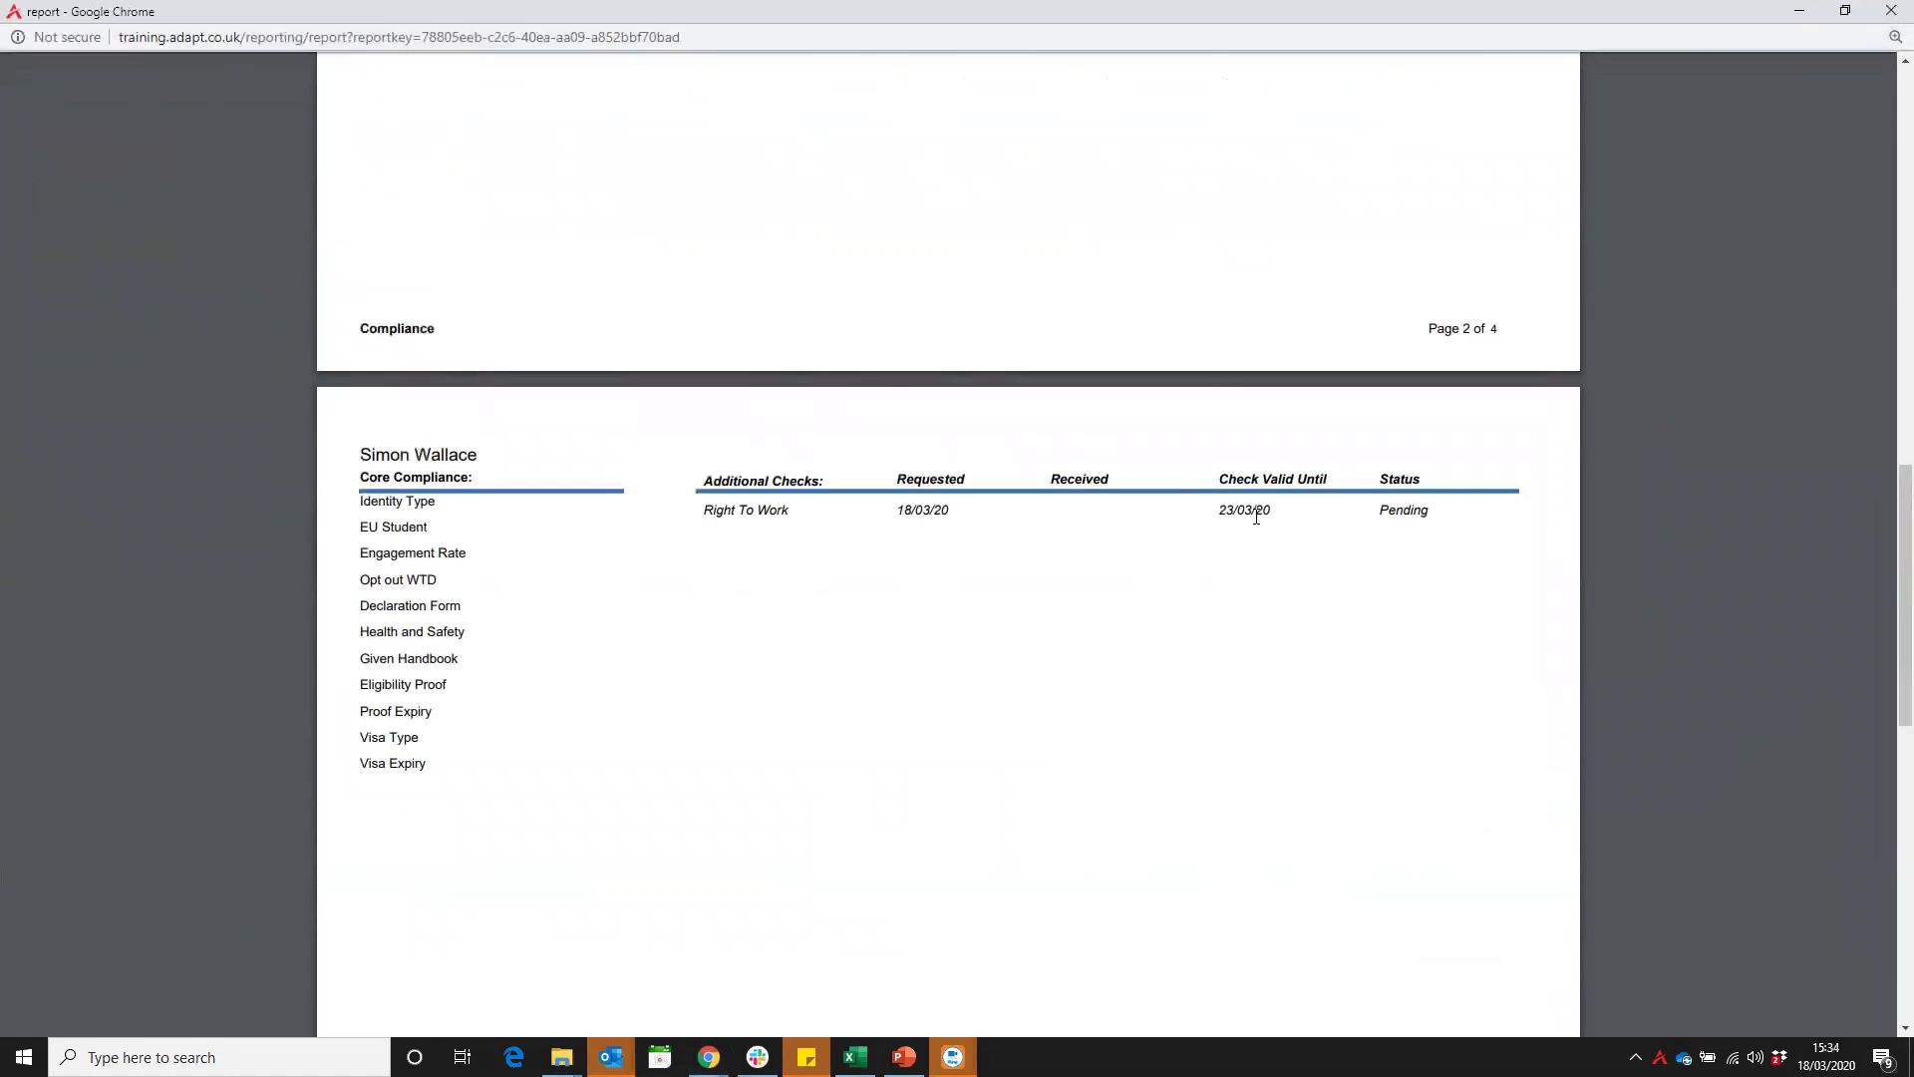
{"action": "scroll", "coordinate": [1256, 518], "scroll_direction": "down", "scroll_amount": 11}
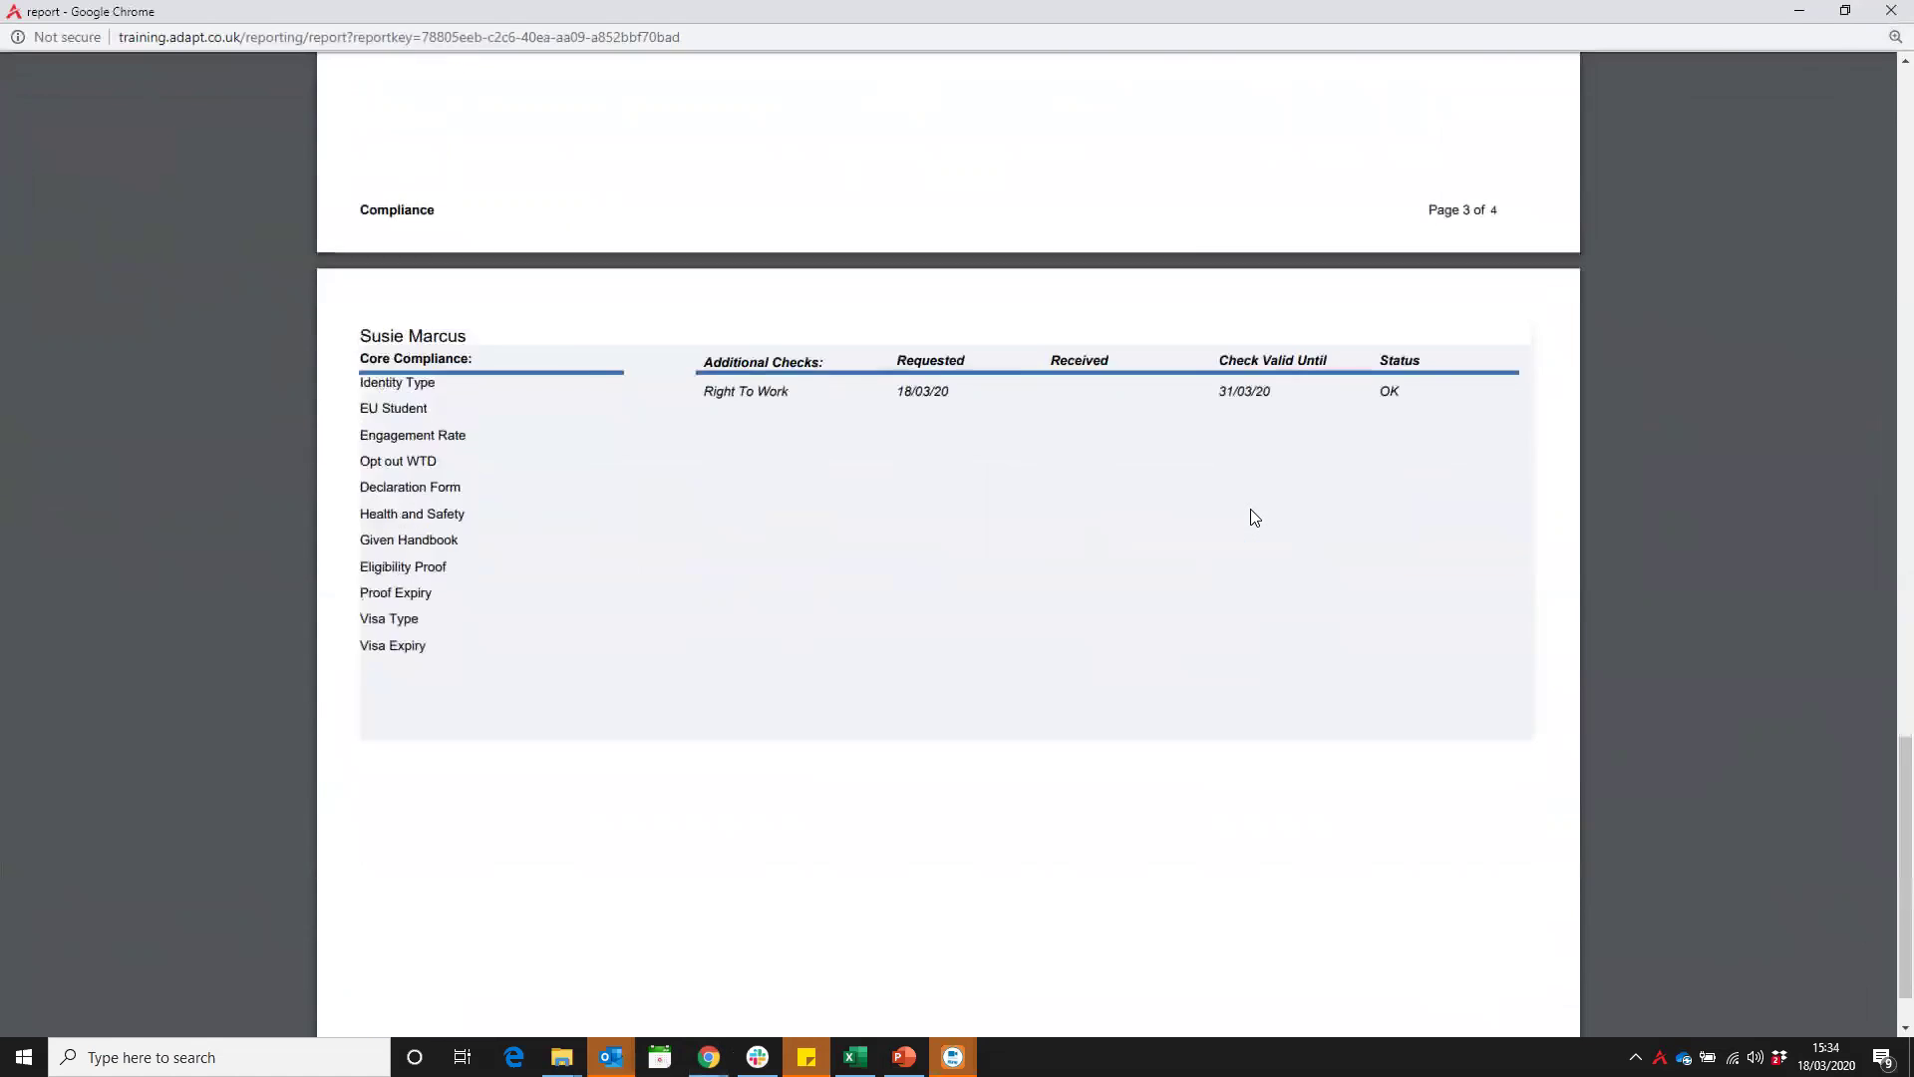